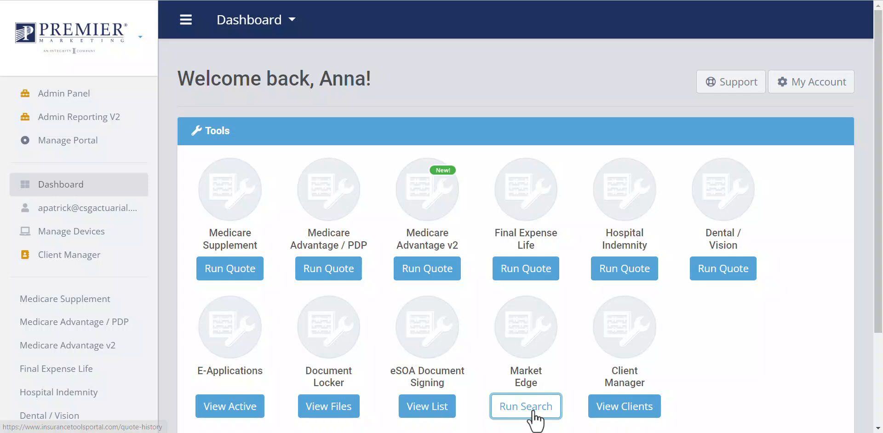
# - Open the Market Edge search and select all states as the location
pyautogui.click(535, 417)
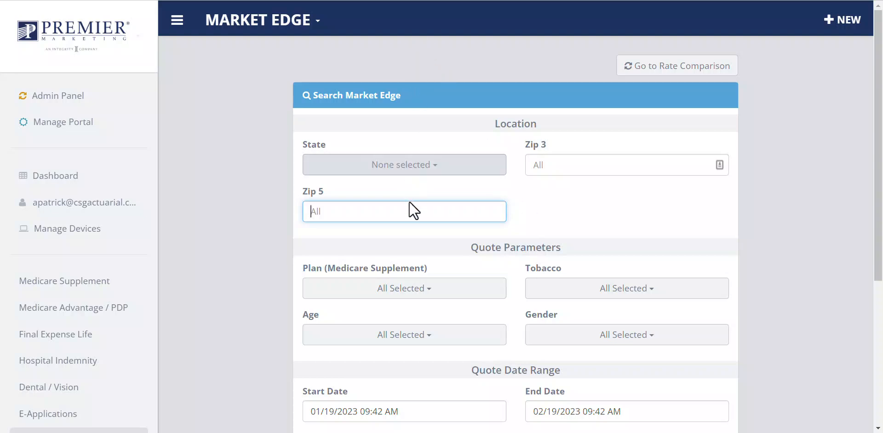
pyautogui.click(398, 175)
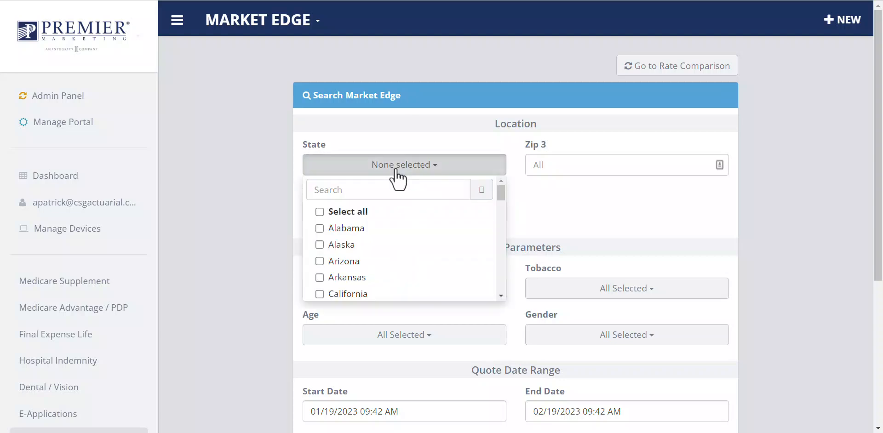
pyautogui.click(350, 218)
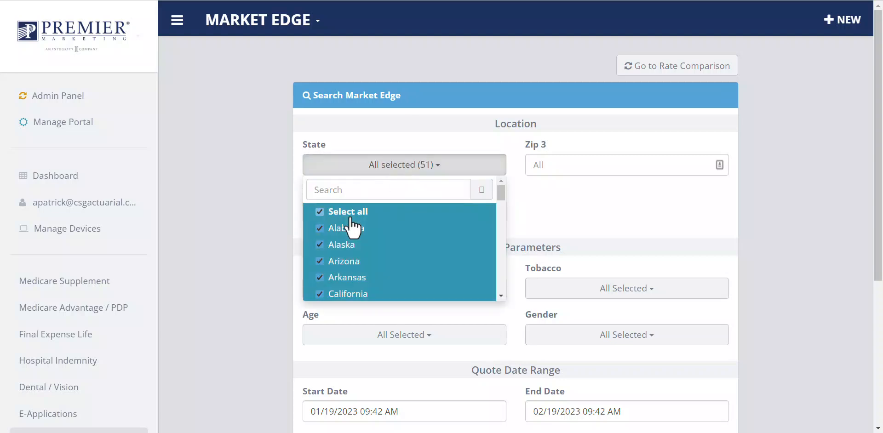
pyautogui.click(261, 201)
# - Review the available Medicare Supplement plan and age options in the quote parameters without choosing any
pyautogui.scroll(-2, 261, 200)
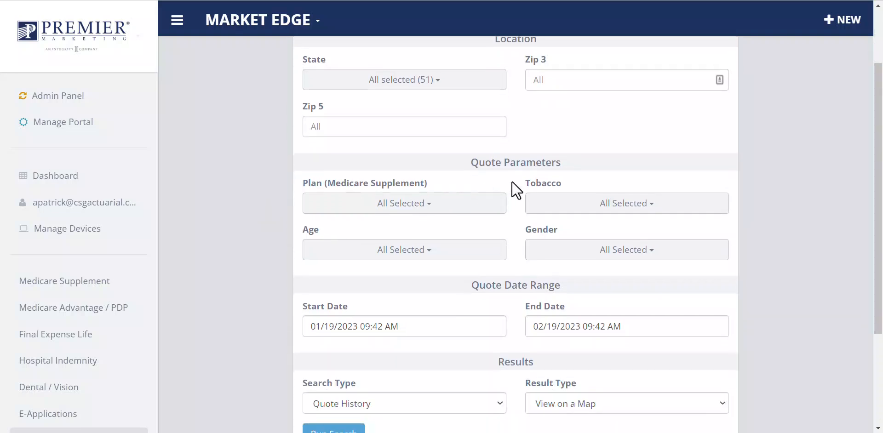
pyautogui.click(430, 211)
pyautogui.scroll(-2, 401, 308)
pyautogui.scroll(-1, 399, 300)
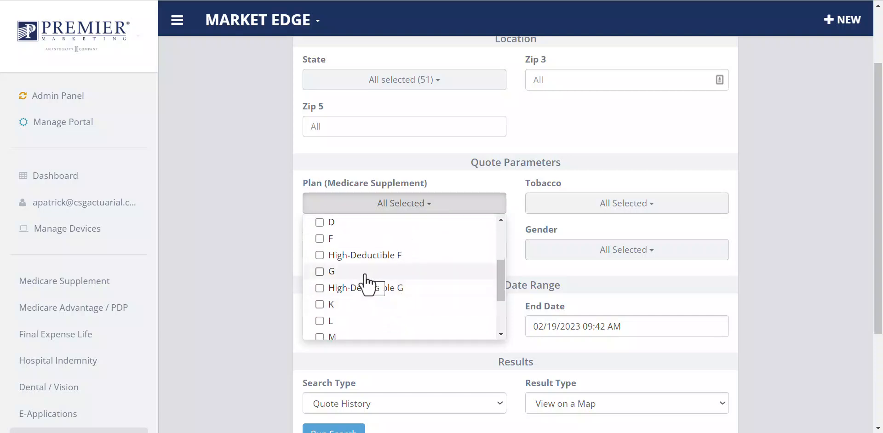
pyautogui.click(263, 246)
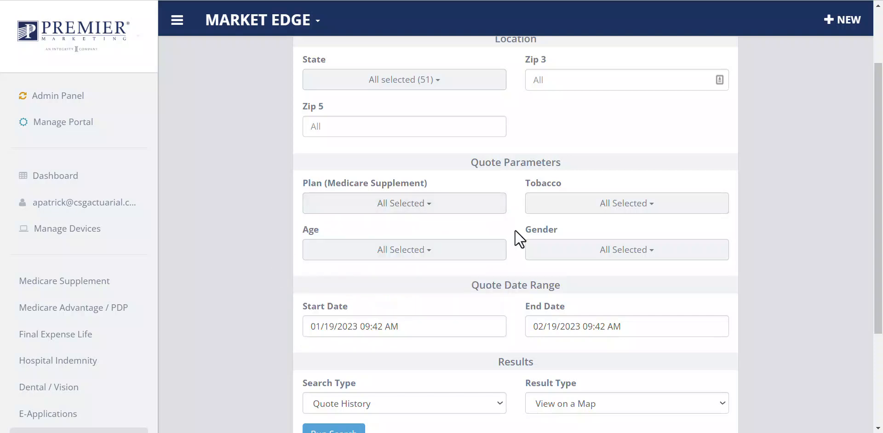
pyautogui.click(427, 257)
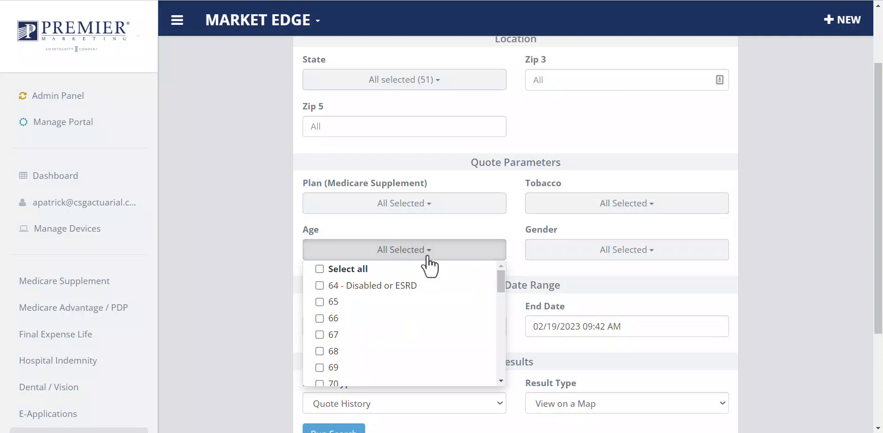
pyautogui.click(428, 257)
# - Run the Market Edge search for Quote History with the results viewed on a map
pyautogui.scroll(-2, 430, 276)
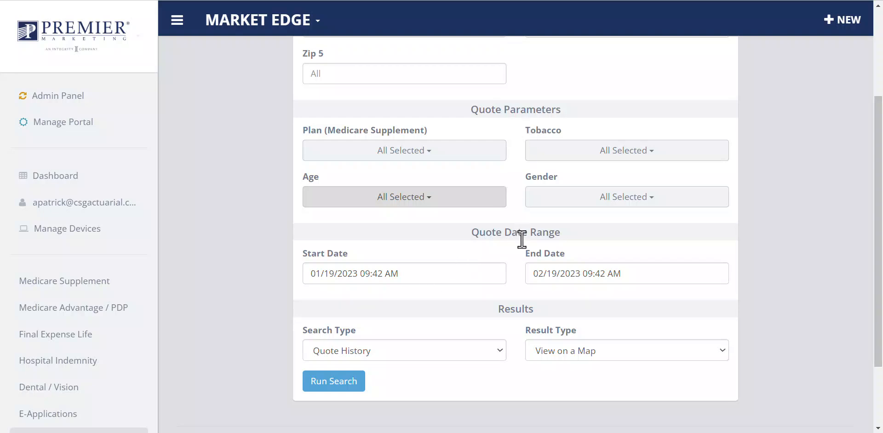
pyautogui.click(337, 383)
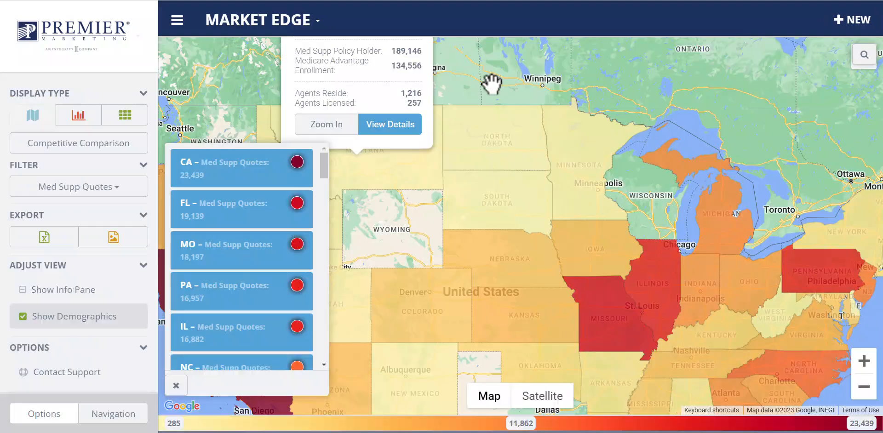
pyautogui.click(491, 82)
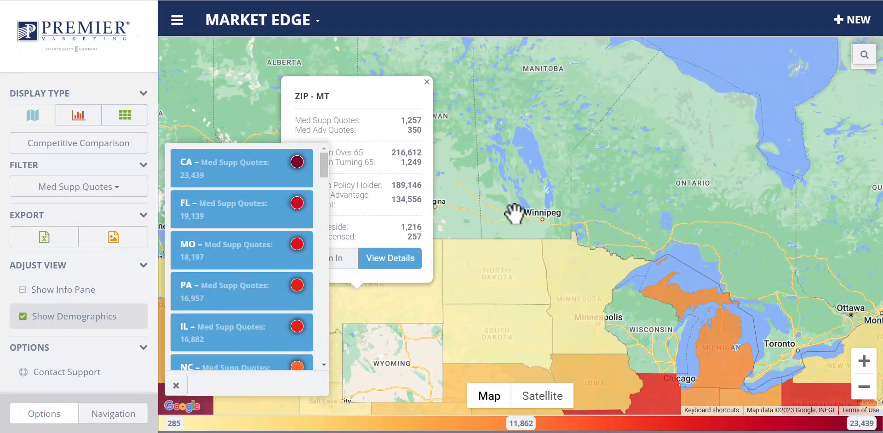
pyautogui.moveTo(515, 214); pyautogui.dragTo(521, 31)
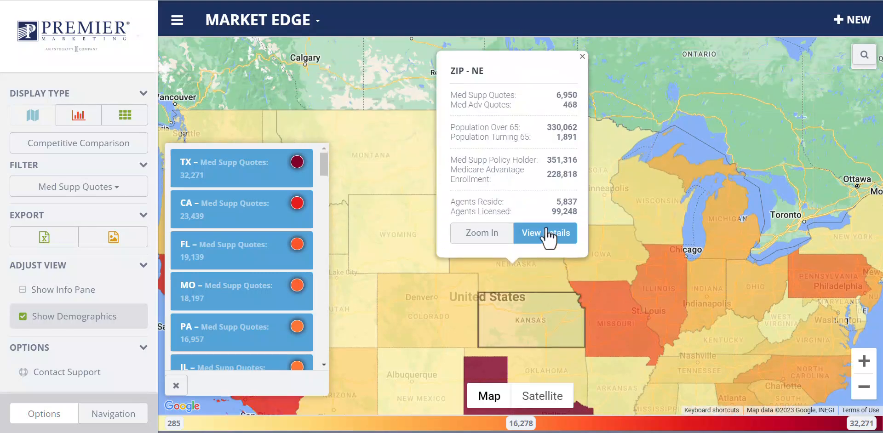
# - Inspect the quote and demographic figures for Kansas, Colorado and Iowa on the national map
pyautogui.moveTo(529, 302)
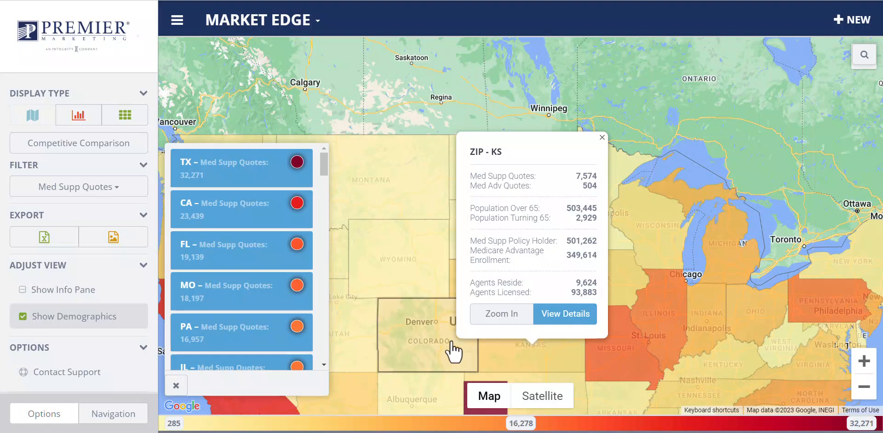
pyautogui.click(442, 344)
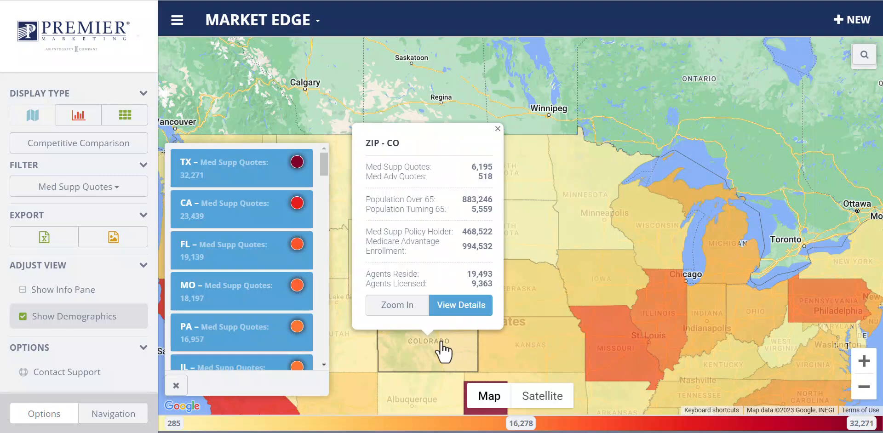
pyautogui.click(580, 293)
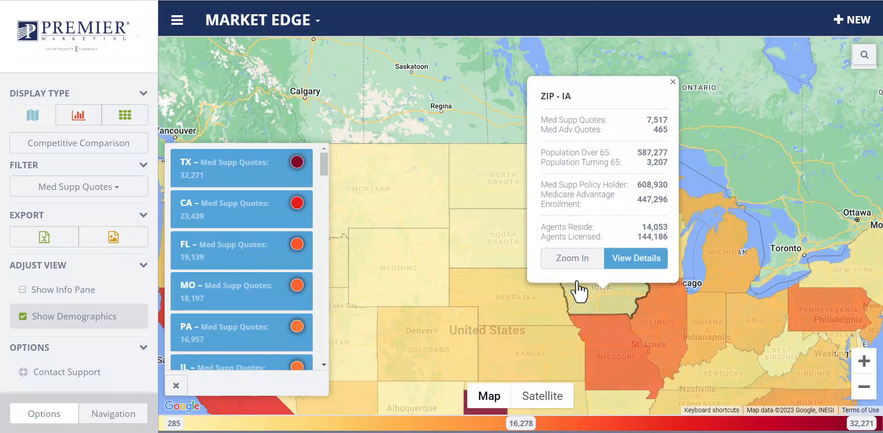
# - Set the map filter to the Med Supp Policy Holder demographic
pyautogui.click(98, 186)
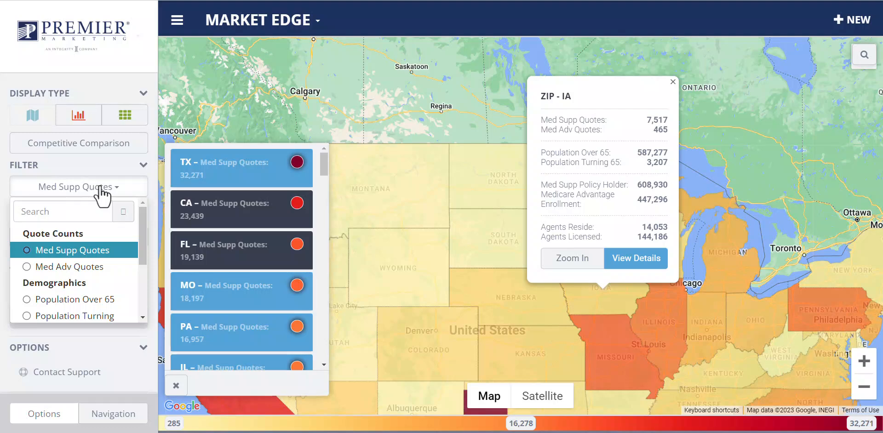
pyautogui.scroll(-3, 34, 284)
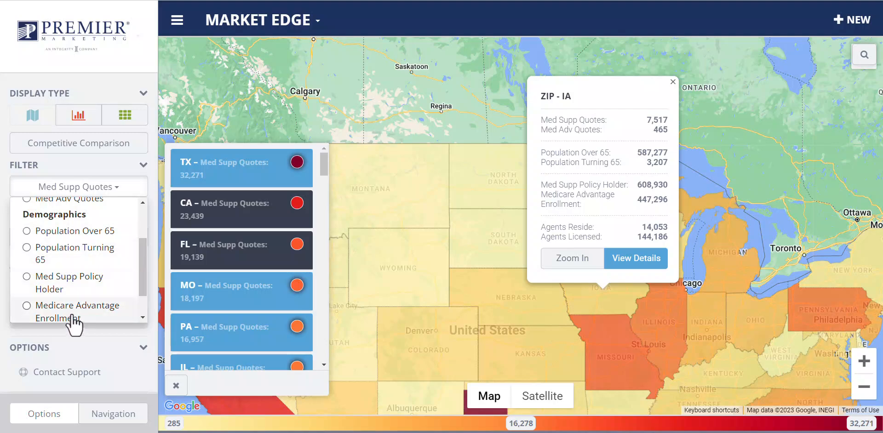
pyautogui.click(66, 283)
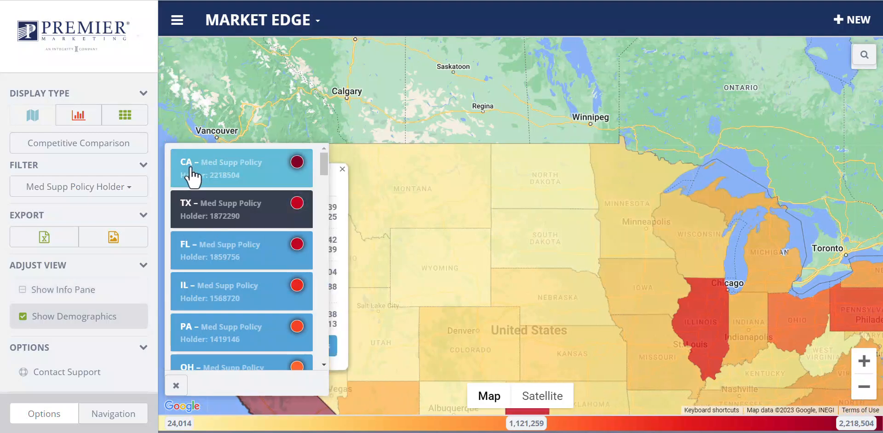
# - View the figures for Texas and Florida from the ranked state list, and zoom in to Texas's three-digit ZIP areas
pyautogui.click(192, 212)
pyautogui.click(191, 251)
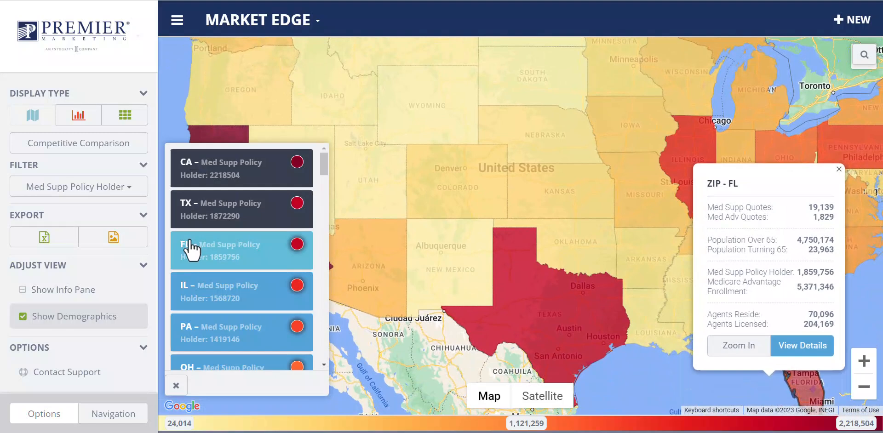
pyautogui.click(510, 273)
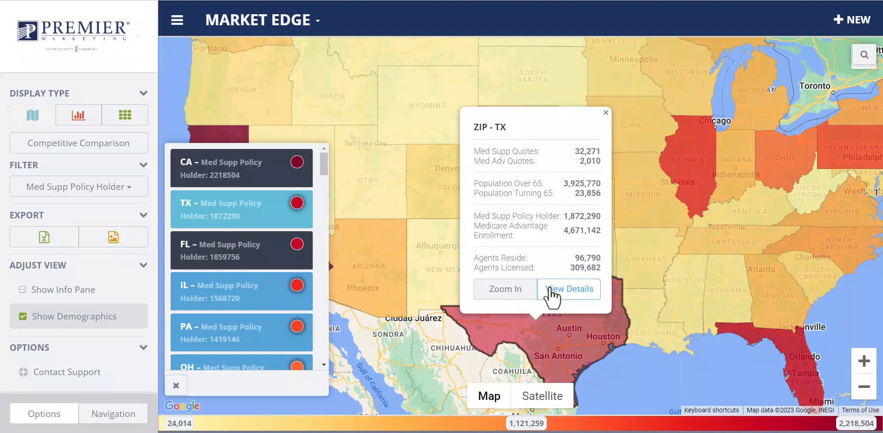
pyautogui.click(517, 300)
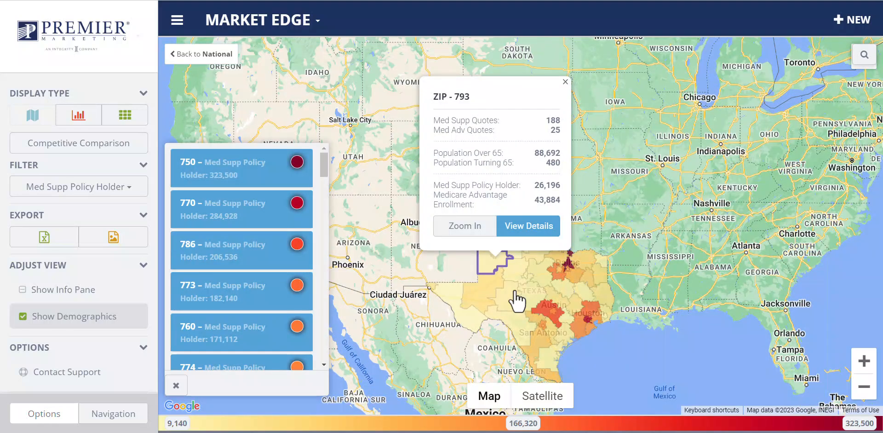
# - Inspect the figures for the Texas ZIP areas 770, 786 and 756 on the map
pyautogui.click(863, 363)
pyautogui.moveTo(807, 331); pyautogui.dragTo(795, 253)
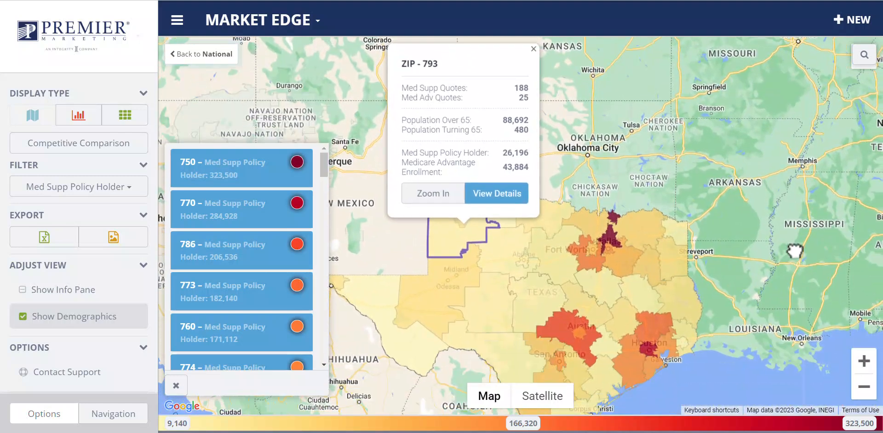
pyautogui.click(646, 351)
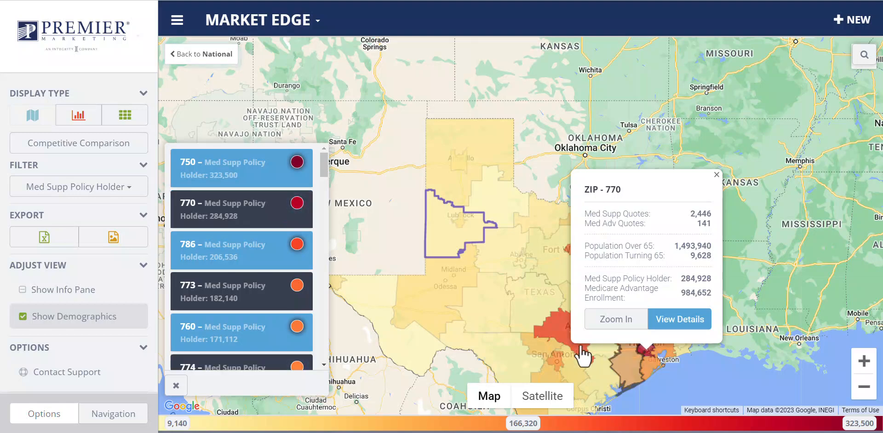
pyautogui.click(553, 339)
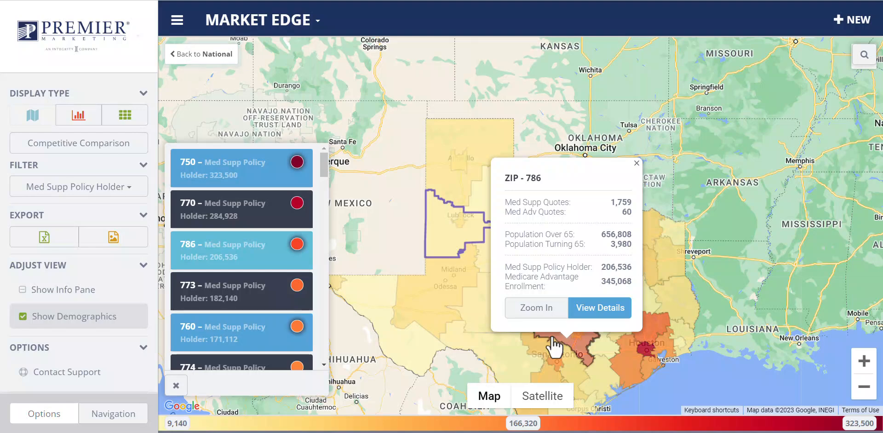
pyautogui.click(662, 275)
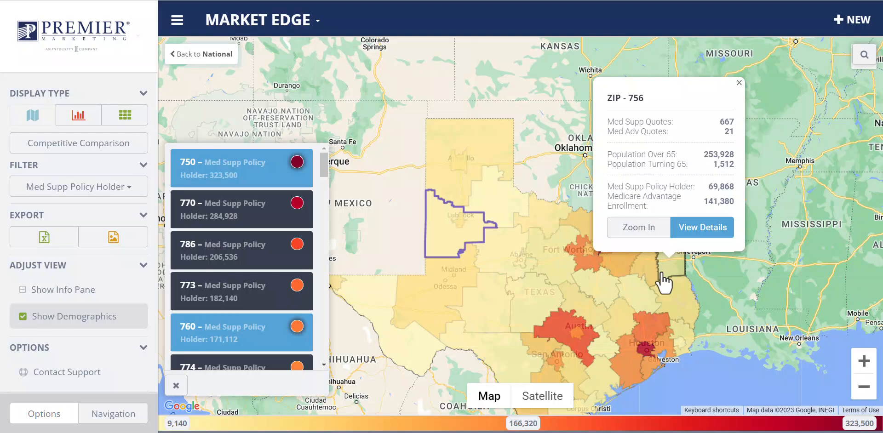
# - Zoom in to ZIP area 760 near Fort Worth and view the figures for ZIP 76028
pyautogui.click(580, 265)
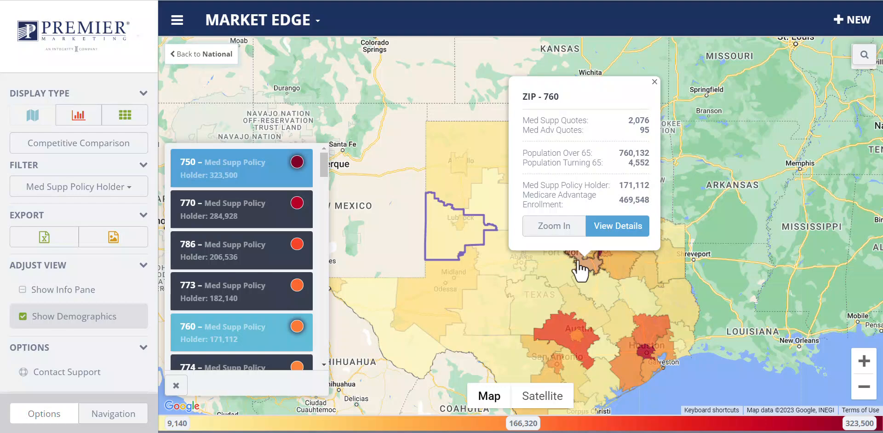
pyautogui.click(555, 226)
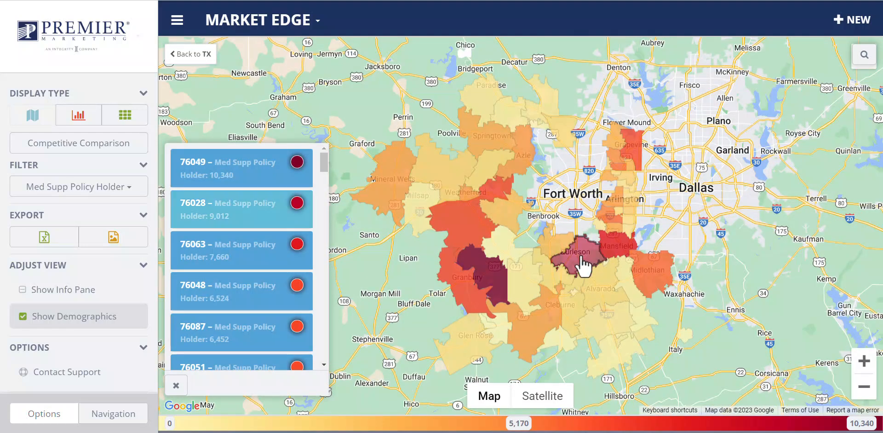
pyautogui.click(581, 259)
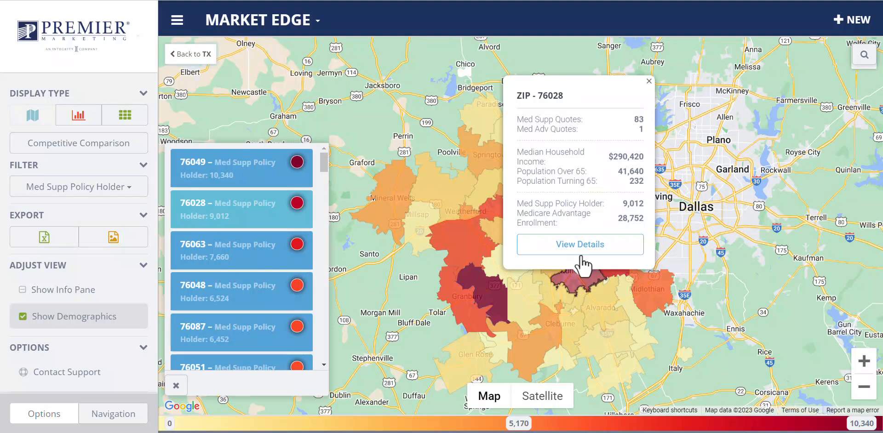
pyautogui.click(181, 339)
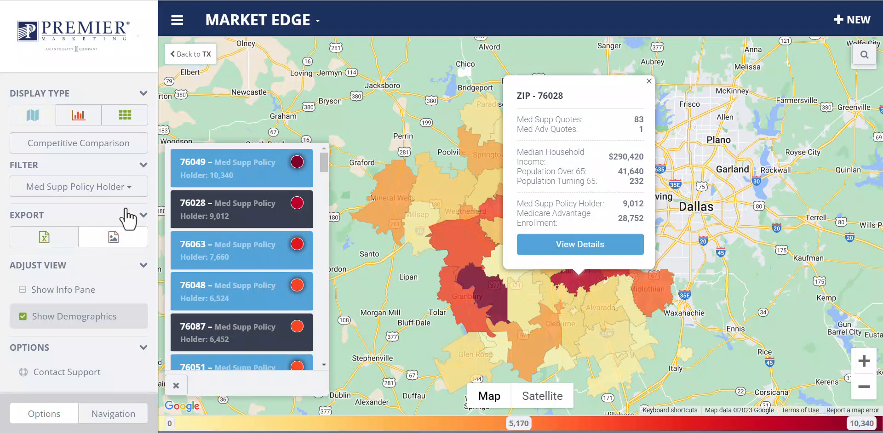
# - Return from the five-digit ZIP view through Texas to the national map
pyautogui.click(208, 54)
pyautogui.click(220, 54)
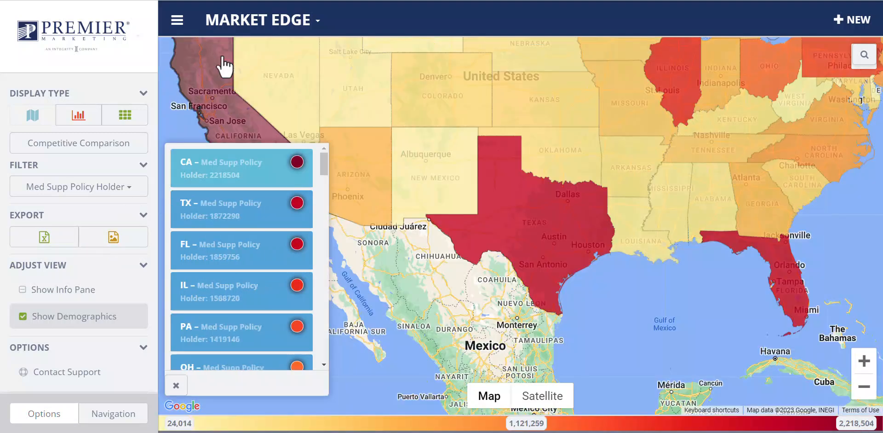
pyautogui.click(222, 58)
pyautogui.click(499, 159)
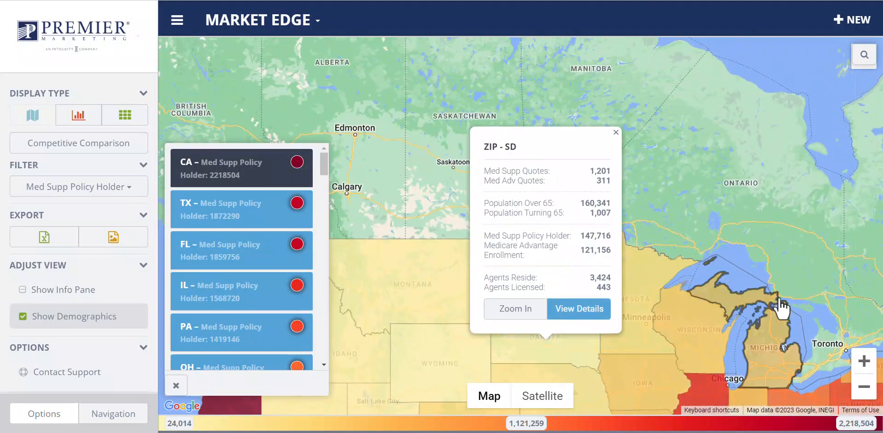
pyautogui.moveTo(805, 285); pyautogui.dragTo(764, 115)
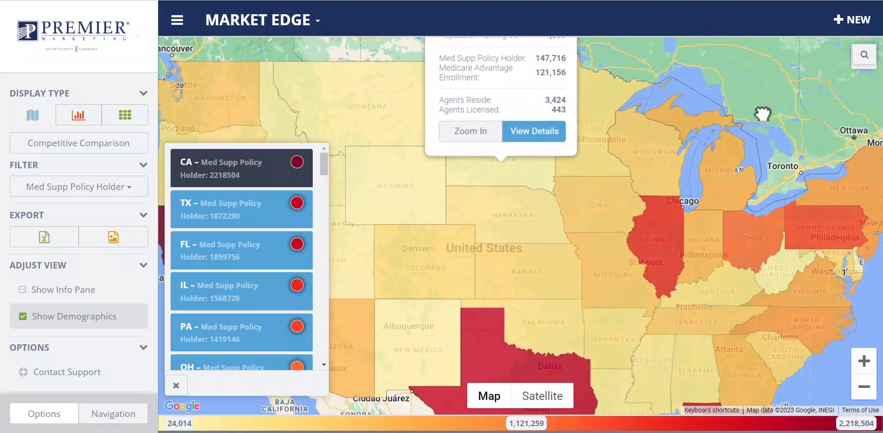
# - Zoom in to Illinois and view the figures for ZIP area 604 near Chicago
pyautogui.click(667, 246)
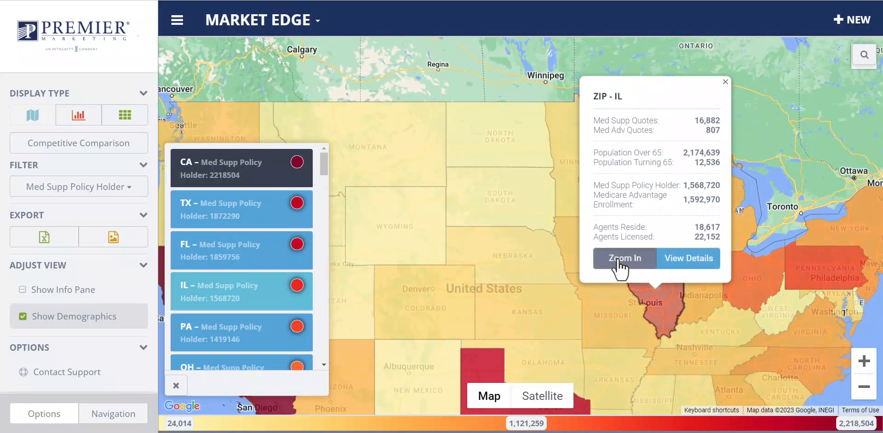
pyautogui.click(619, 261)
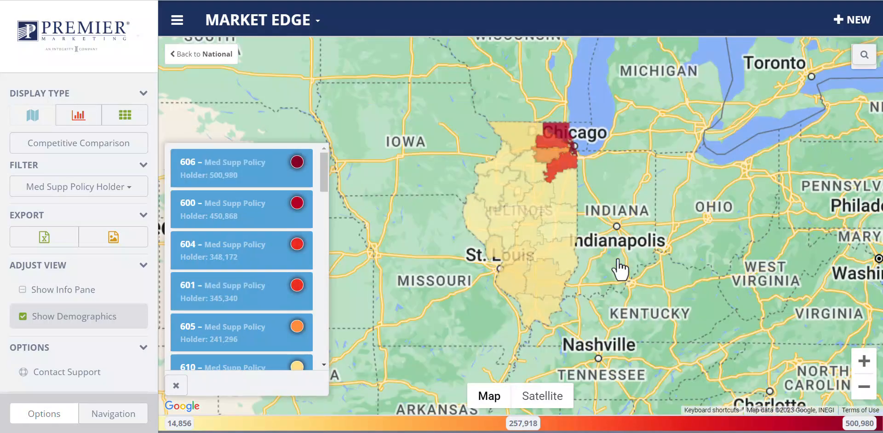
pyautogui.click(551, 176)
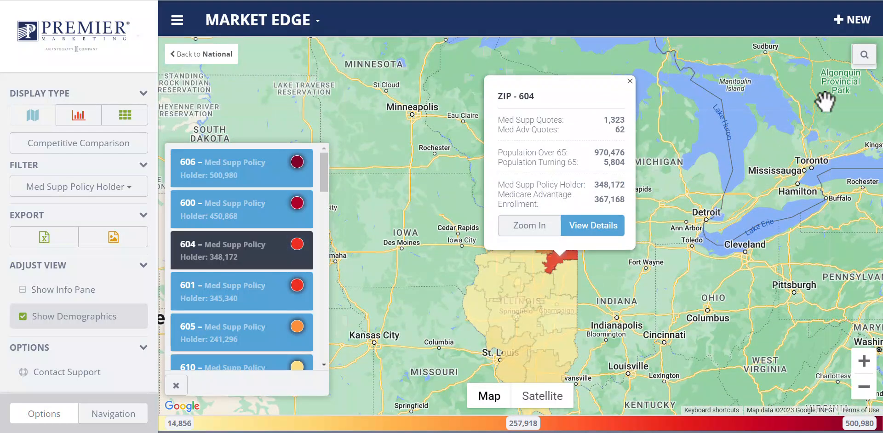
# - Start a new Market Edge search
pyautogui.click(855, 23)
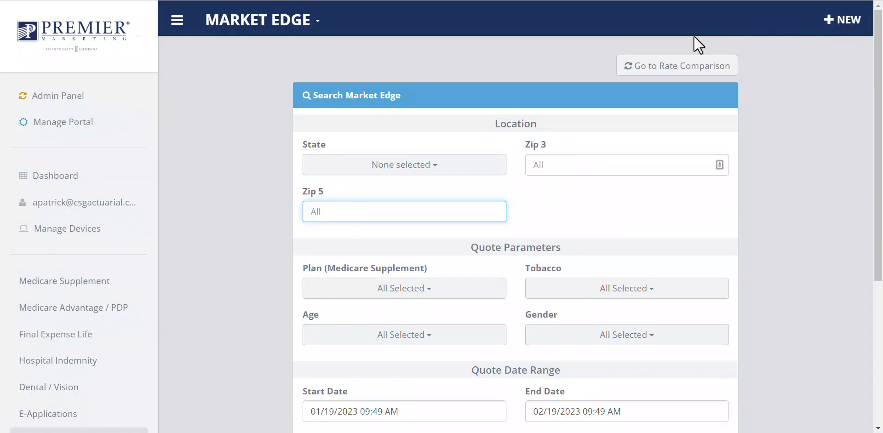
# - Switch from quote history to the Rate Comparison search and include all states
pyautogui.click(651, 70)
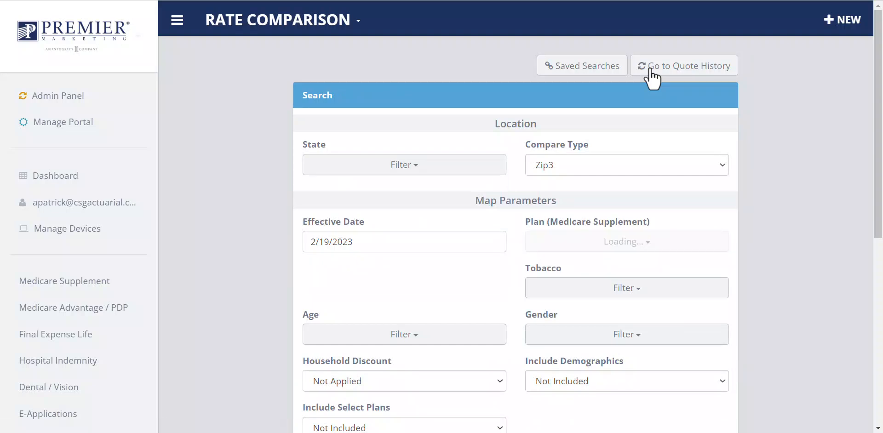
pyautogui.scroll(-1, 467, 115)
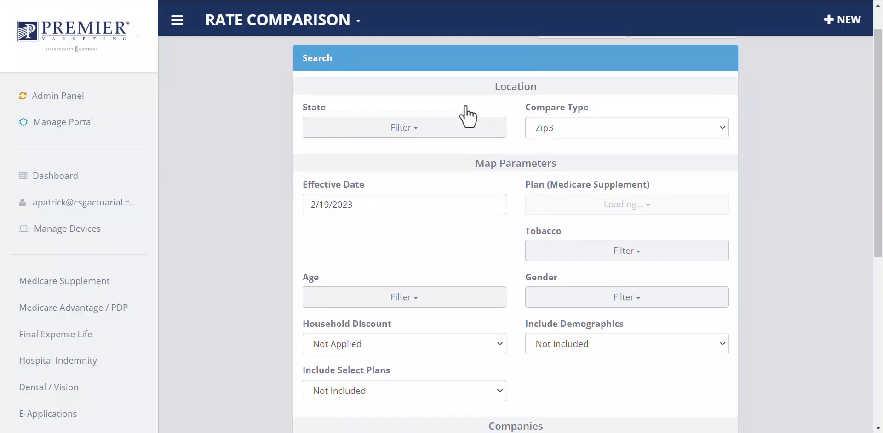
pyautogui.click(407, 135)
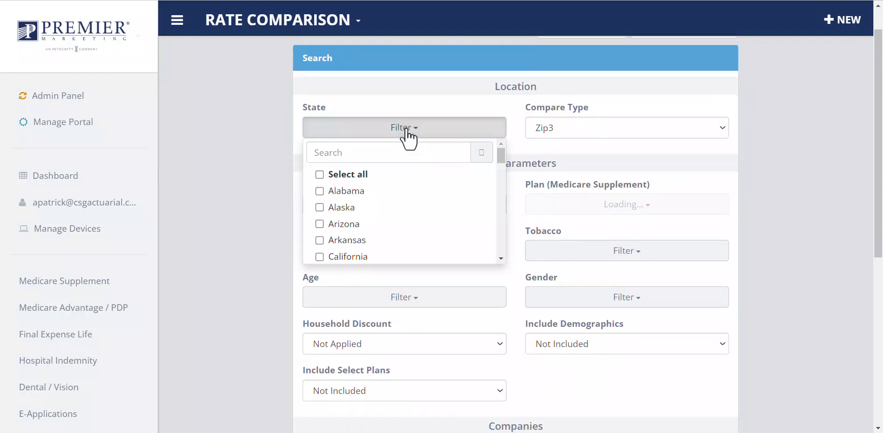
pyautogui.click(364, 184)
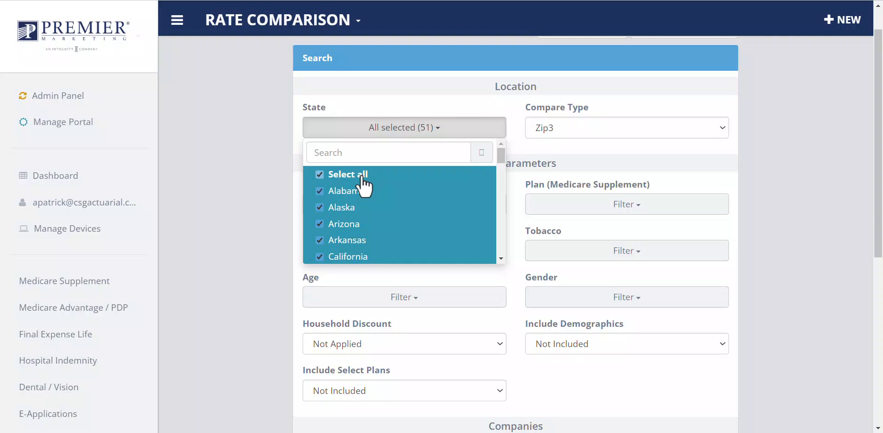
pyautogui.click(397, 99)
# - Choose Zip3 as the compare type and set the effective date to 03/01/2023
pyautogui.click(567, 129)
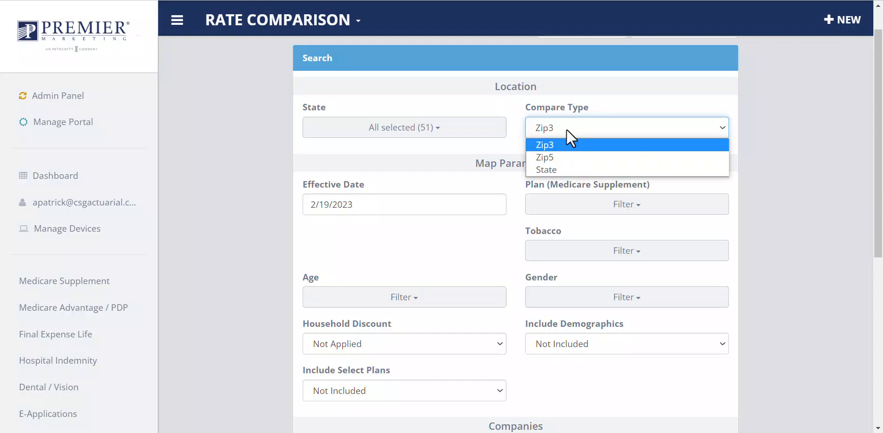
pyautogui.click(549, 146)
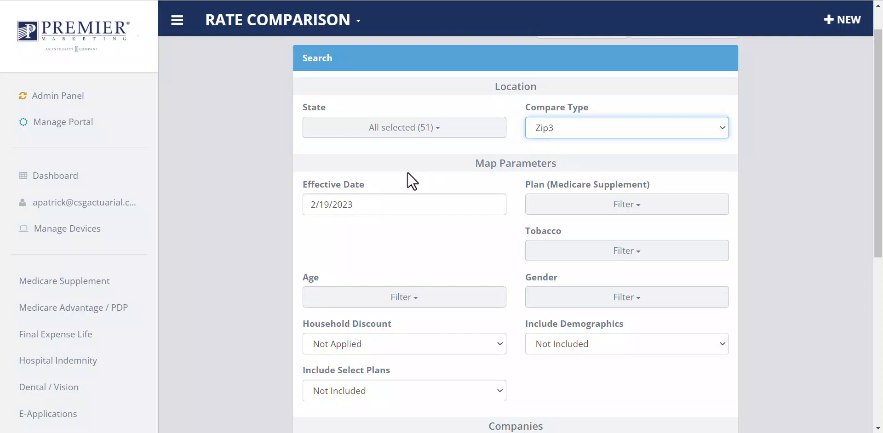
pyautogui.click(333, 205)
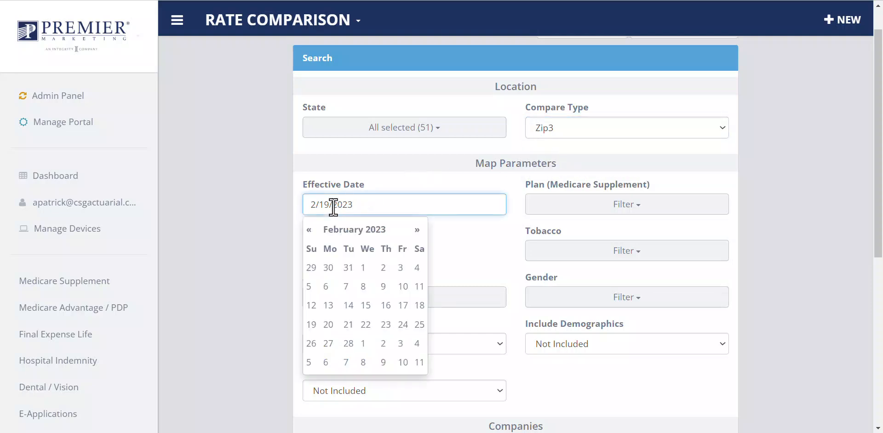
pyautogui.click(364, 344)
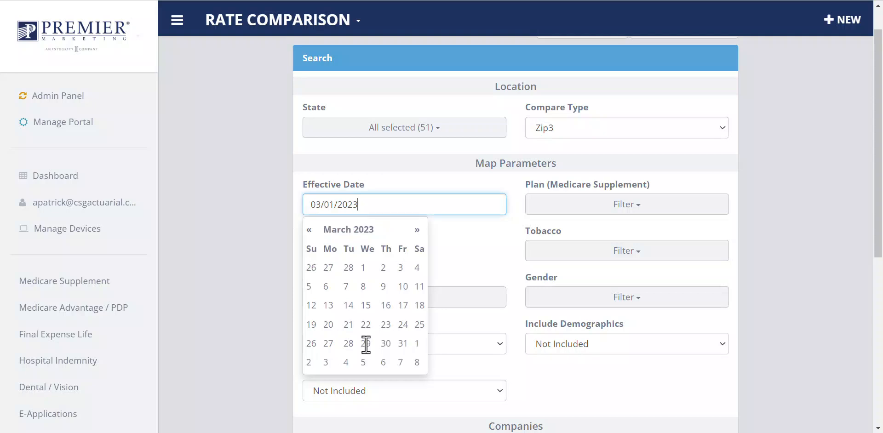
pyautogui.click(461, 257)
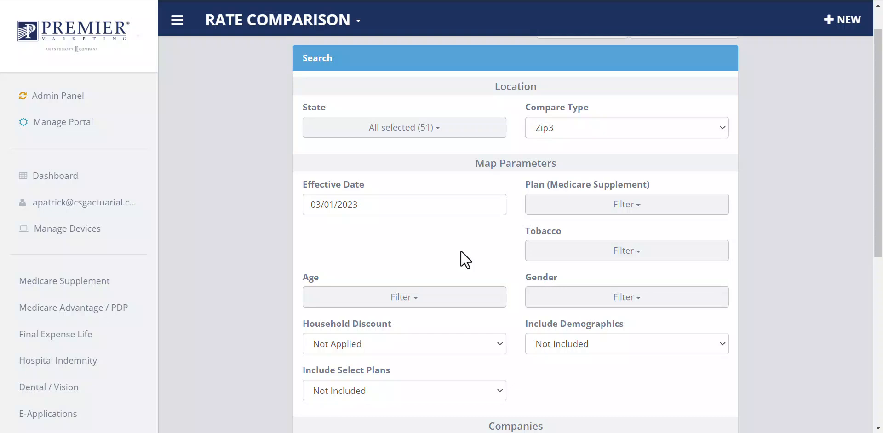
# - Filter the comparison to Medicare Supplement plan G with Non-tobacco rates
pyautogui.click(619, 203)
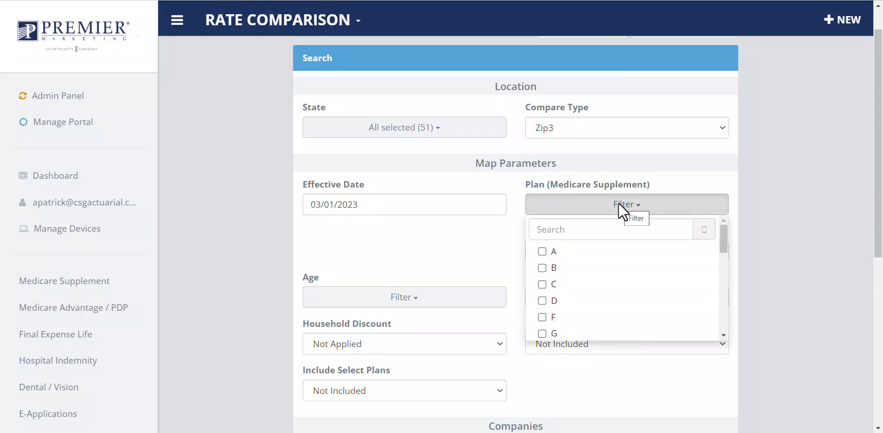
pyautogui.scroll(-1, 570, 317)
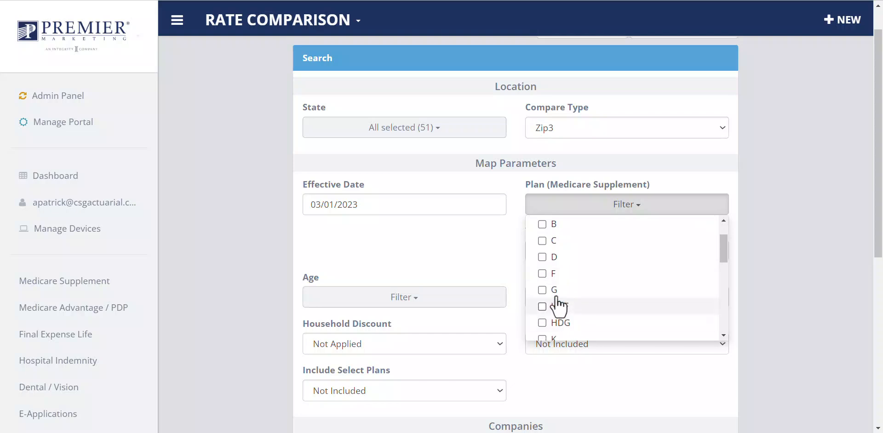
pyautogui.click(555, 293)
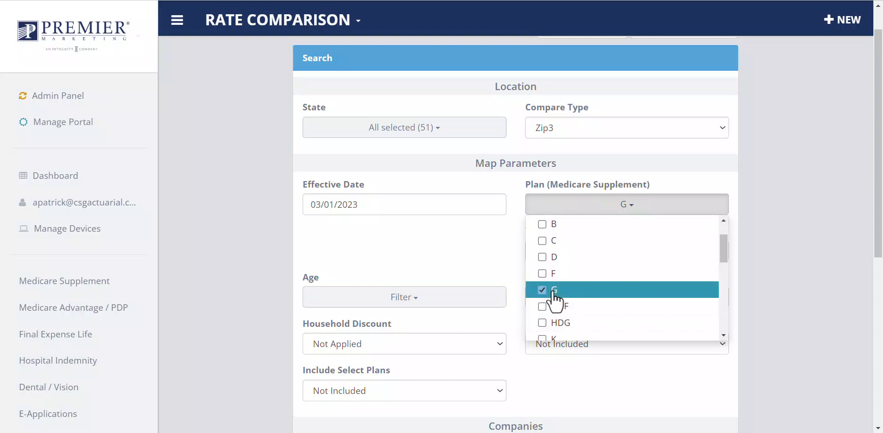
pyautogui.click(498, 241)
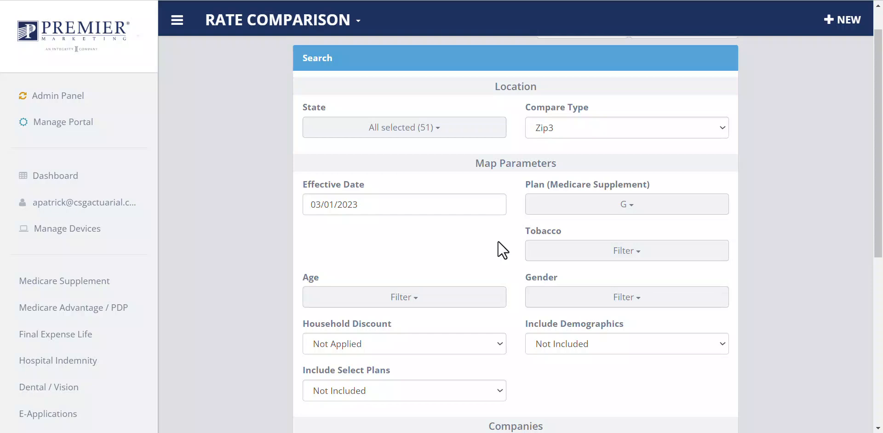
pyautogui.click(604, 253)
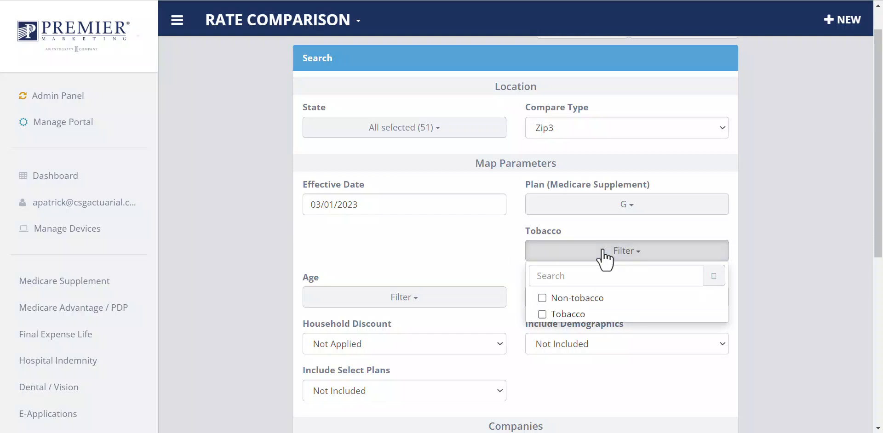
pyautogui.click(576, 299)
pyautogui.click(487, 259)
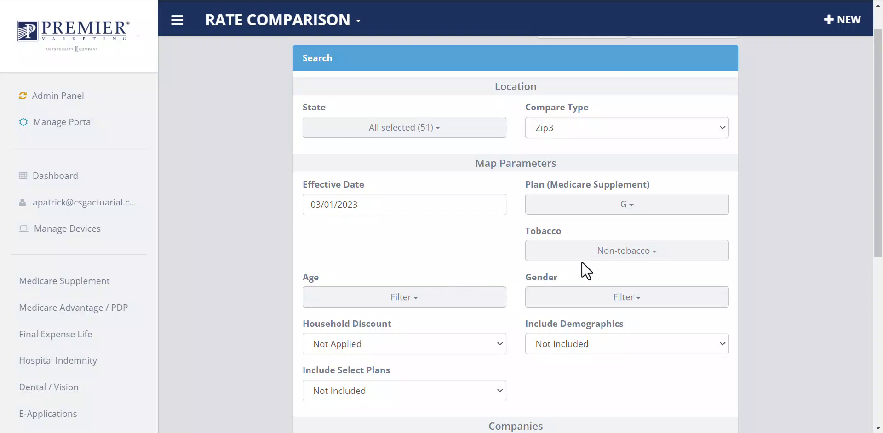
# - Set the comparison's age to 65 and gender to Female
pyautogui.click(396, 305)
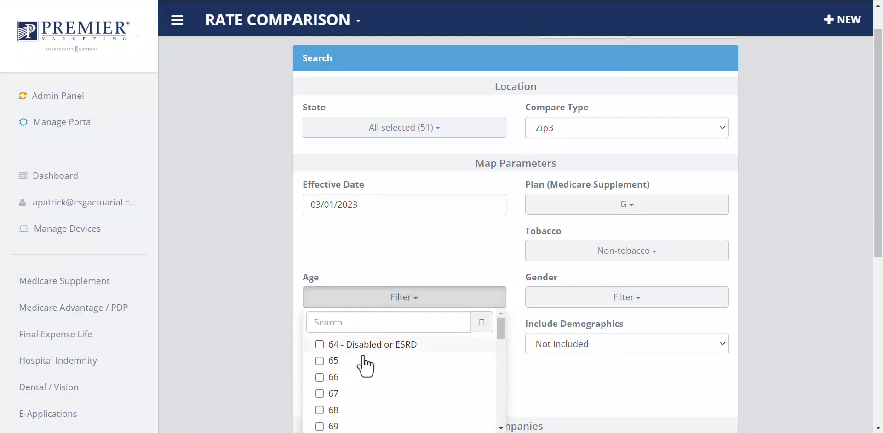
pyautogui.click(338, 363)
pyautogui.click(389, 265)
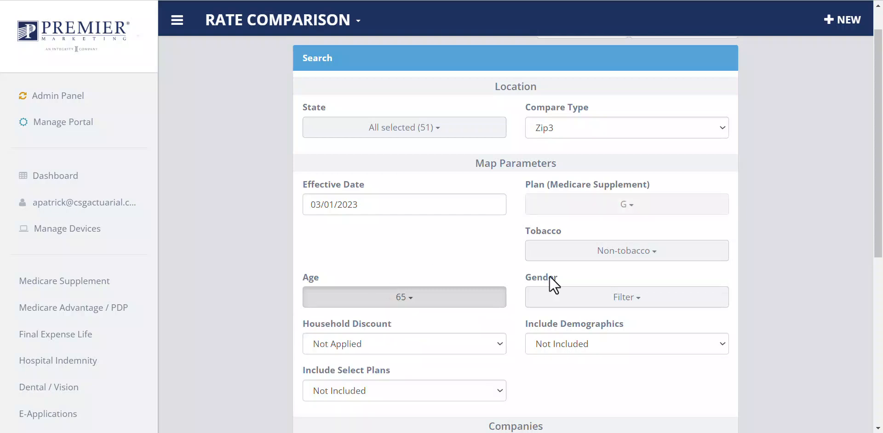
pyautogui.click(559, 298)
pyautogui.click(551, 346)
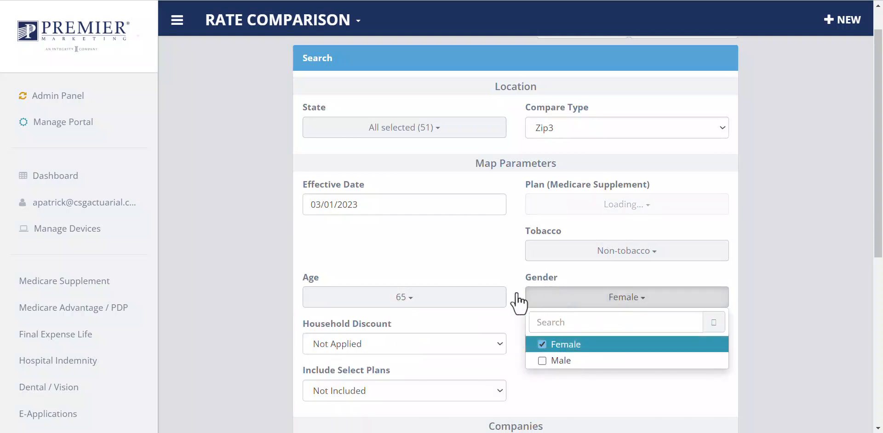
# - Set the household discount to Applied for the rate comparison
pyautogui.scroll(-2, 473, 262)
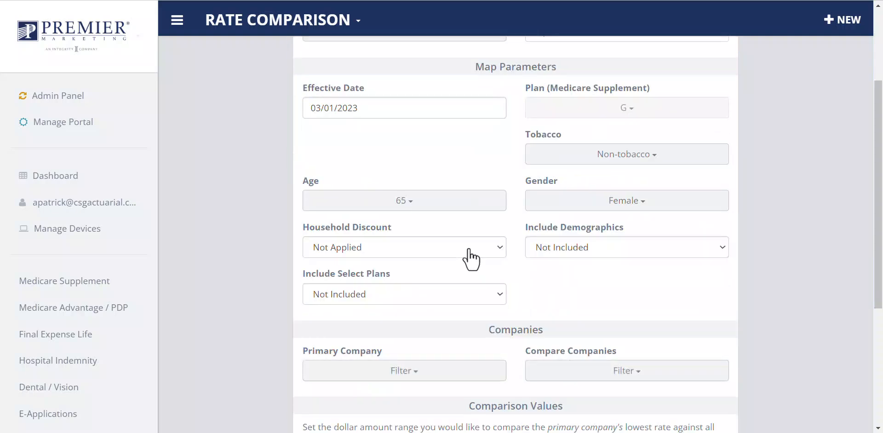
pyautogui.click(469, 249)
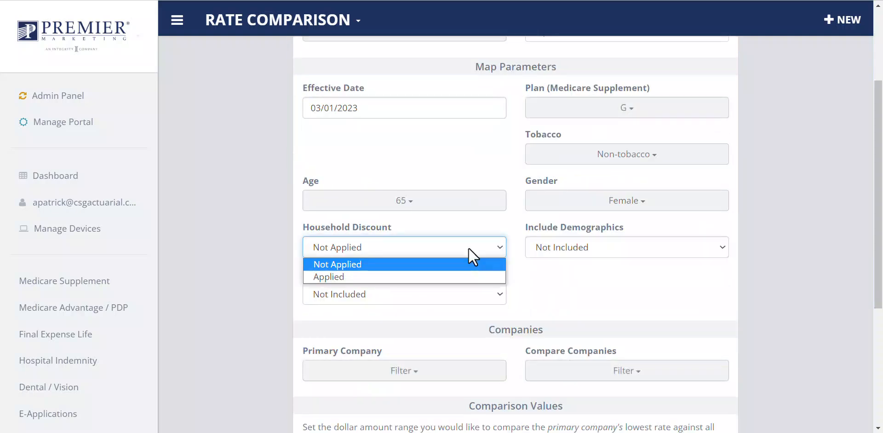
pyautogui.click(448, 276)
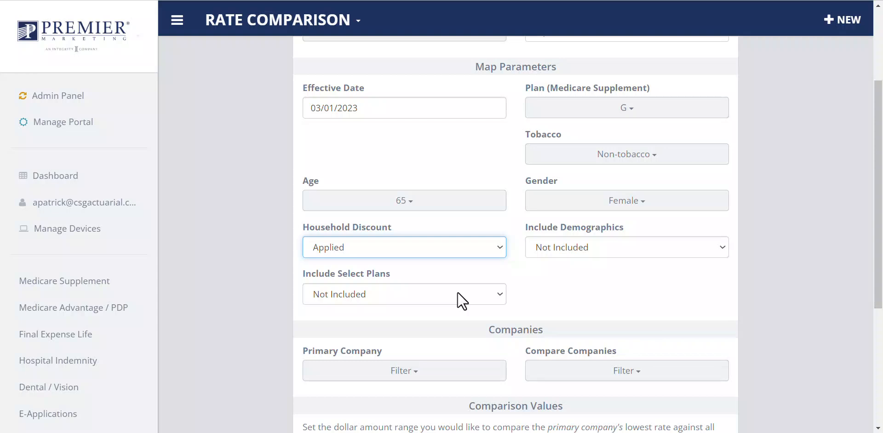
# - Search the primary companies for "ace" and select ACE Property and Casualty Insurance Company with its Default Rating Class
pyautogui.scroll(-2, 458, 293)
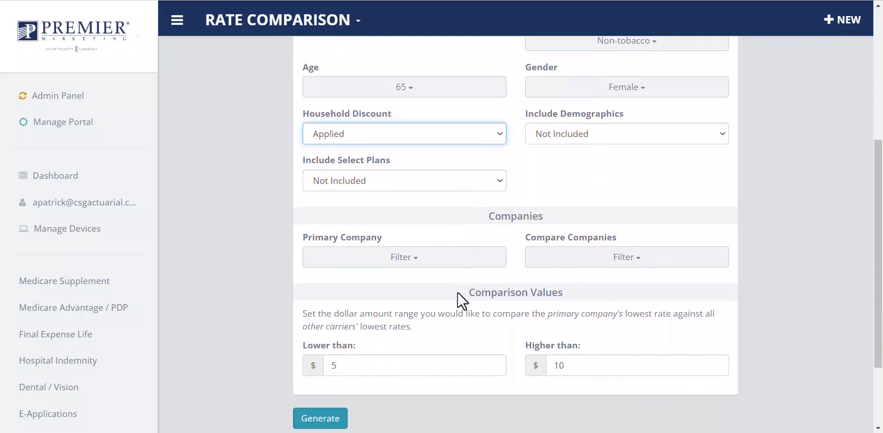
pyautogui.click(398, 260)
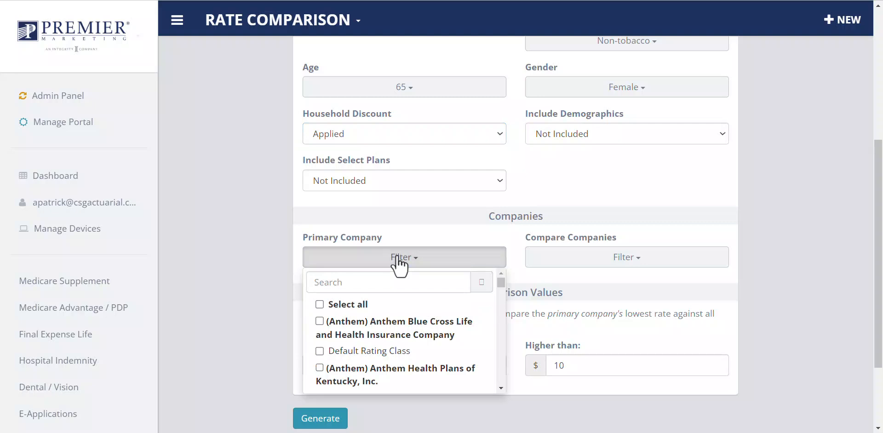
pyautogui.click(359, 283)
pyautogui.write('ace')
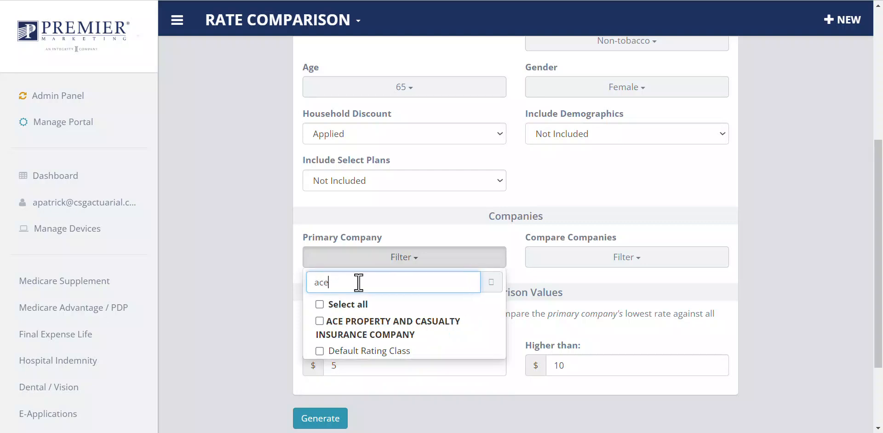
pyautogui.click(350, 334)
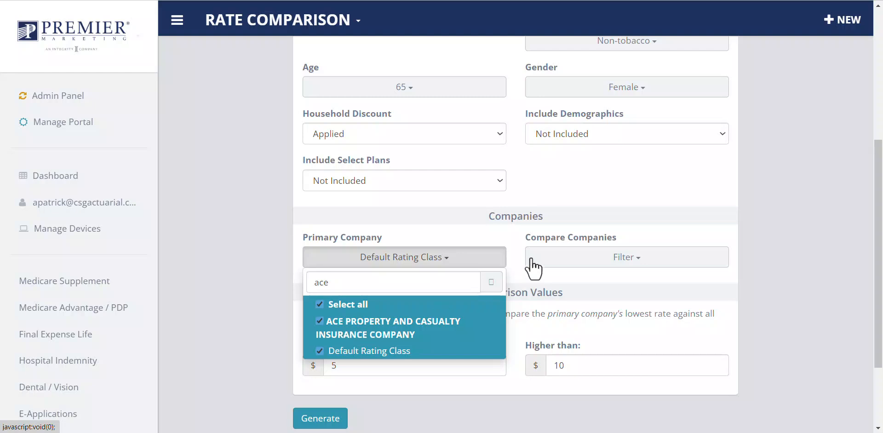
# - Select all companies to compare against and generate the rate comparison map
pyautogui.click(566, 260)
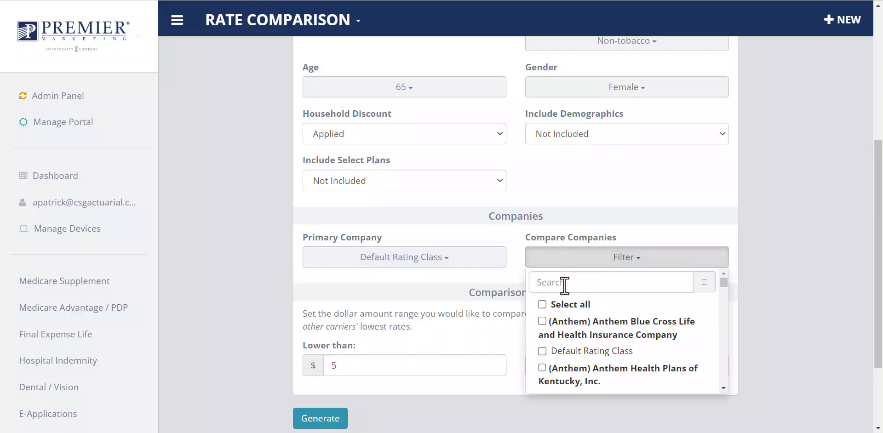
pyautogui.click(564, 305)
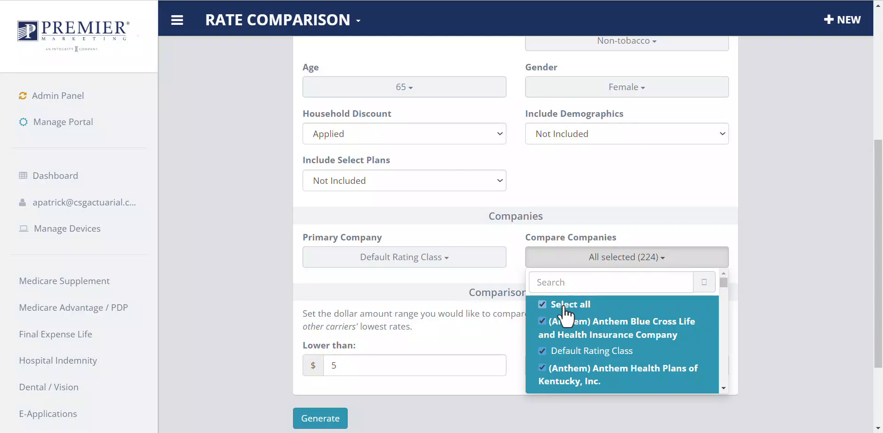
pyautogui.click(606, 217)
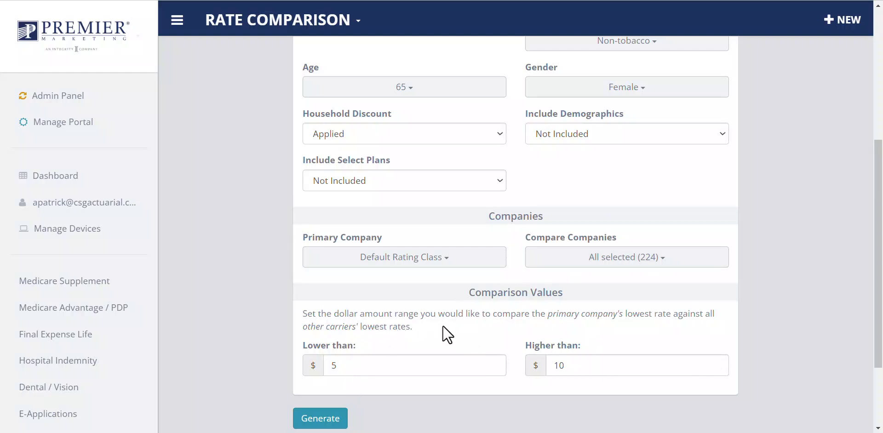
pyautogui.click(321, 421)
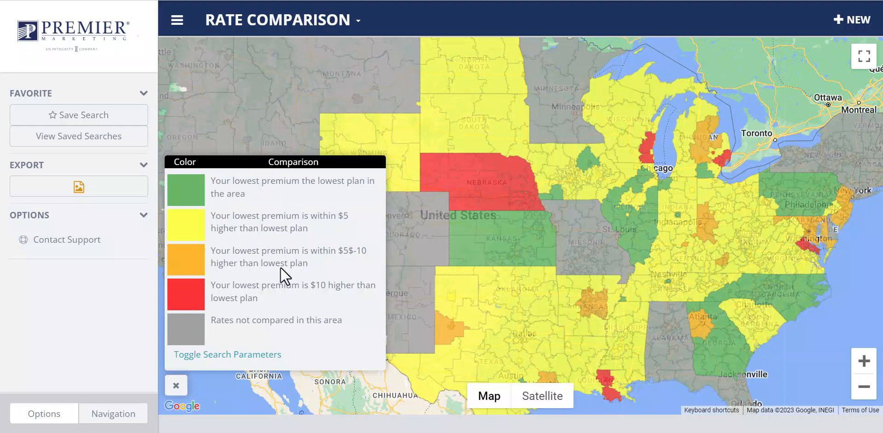
# - Hide the map legend and view the premium differences for ZIP areas KS 674, OK 748, OK 730, TX 764 and TX 751
pyautogui.click(177, 388)
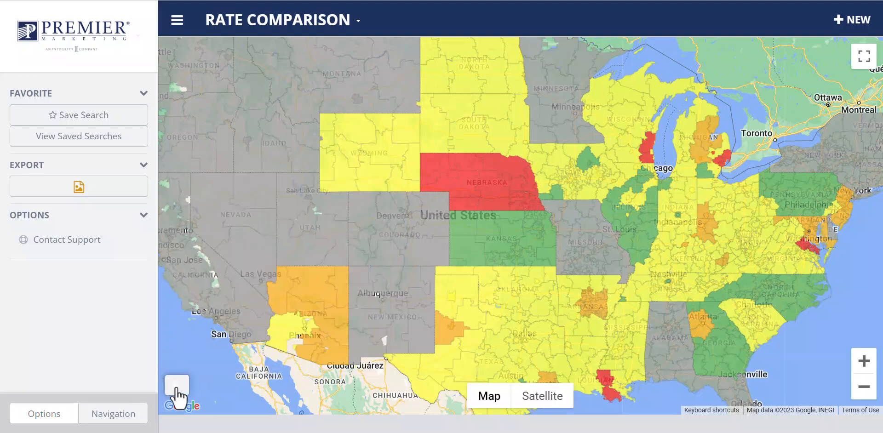
pyautogui.click(514, 235)
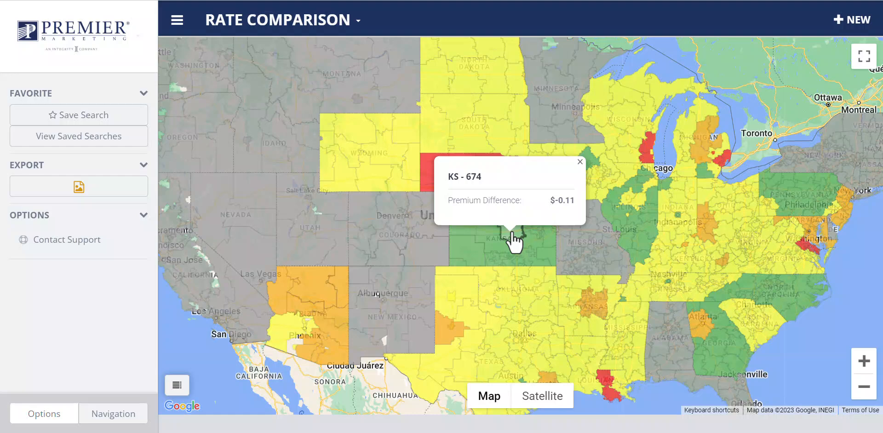
pyautogui.click(523, 296)
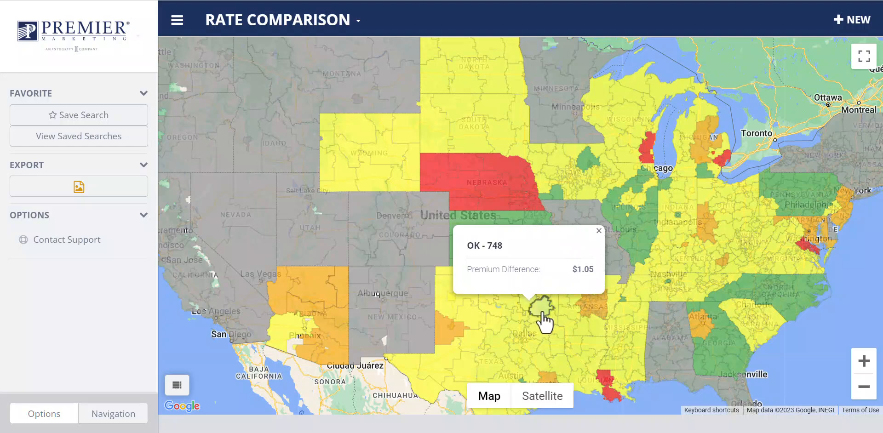
pyautogui.click(509, 324)
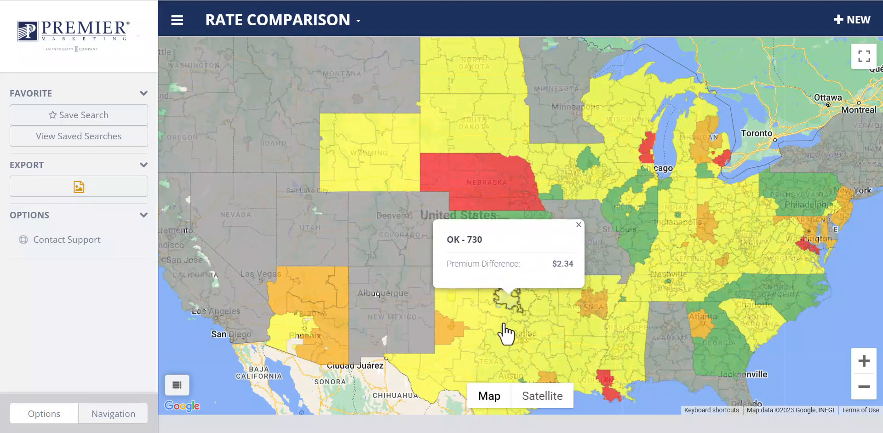
pyautogui.click(502, 337)
pyautogui.click(502, 341)
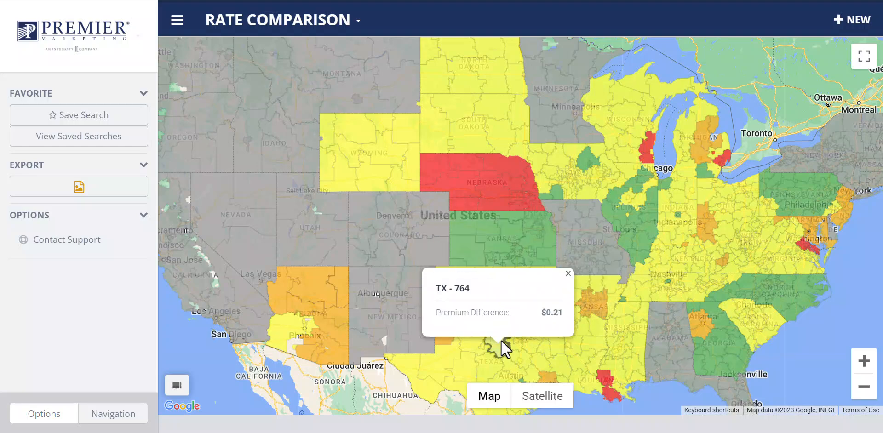
pyautogui.click(530, 351)
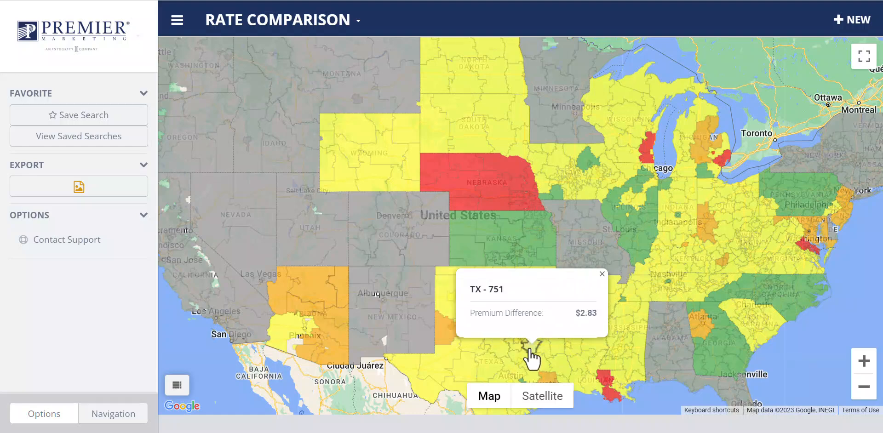
# - View the premium differences for ZIP areas GA 310, OH 438, WV 264, WV 266, VA 244 and VA 245
pyautogui.click(684, 263)
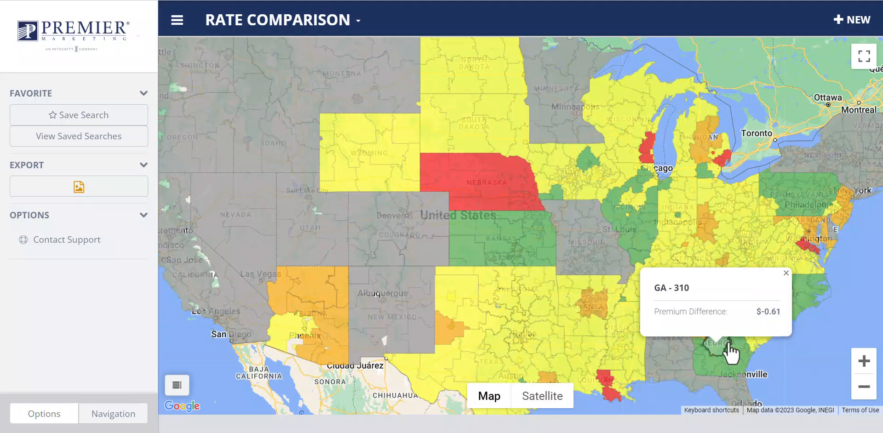
pyautogui.click(741, 212)
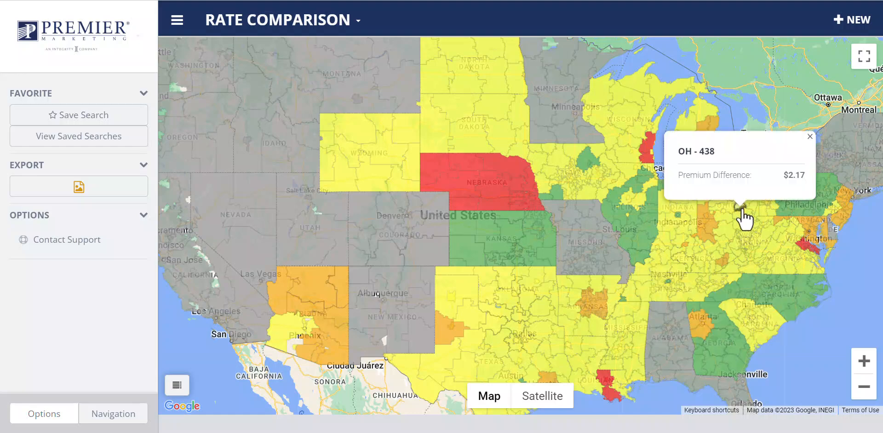
pyautogui.click(755, 229)
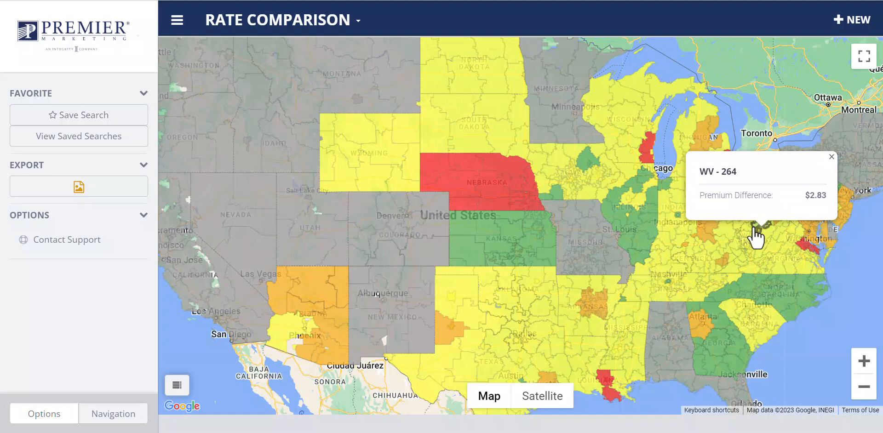
pyautogui.click(758, 235)
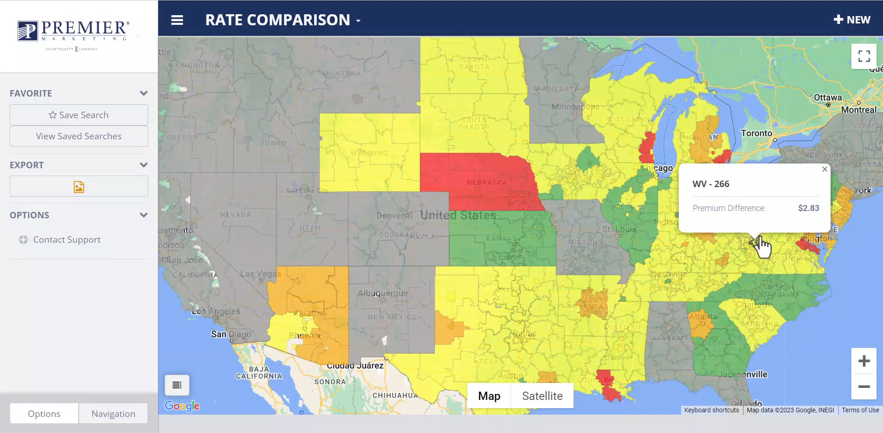
pyautogui.click(773, 249)
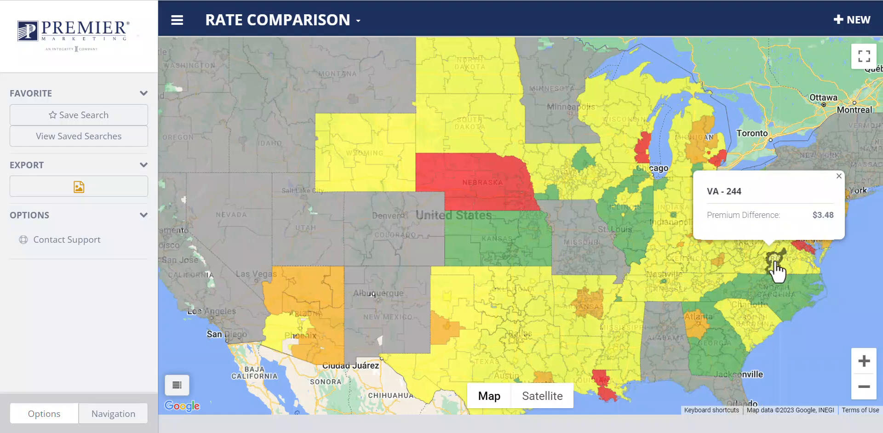
pyautogui.click(777, 272)
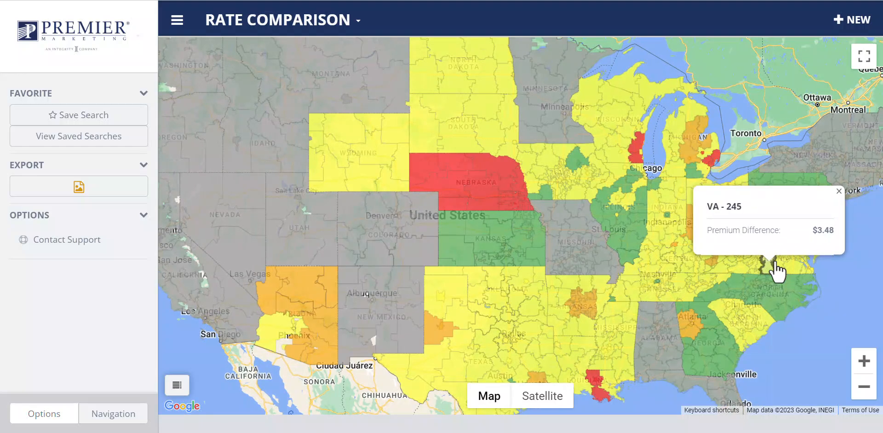
# - View the premium differences for ZIP areas MI 488, AR 720 and MS 389
pyautogui.click(694, 157)
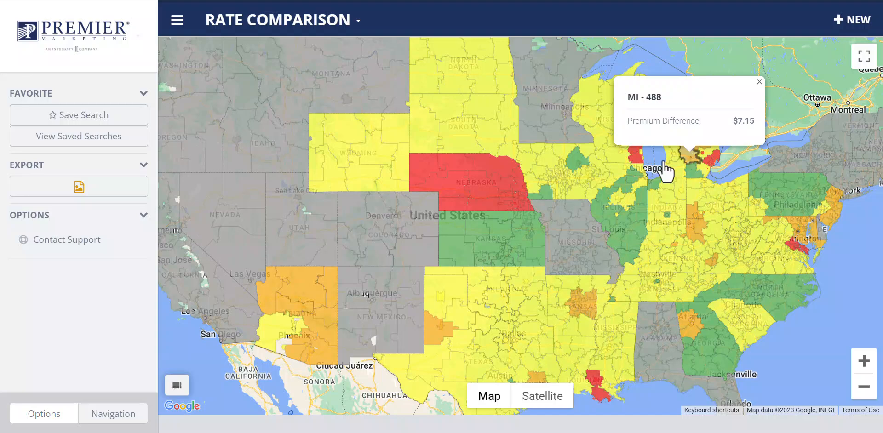
pyautogui.click(585, 313)
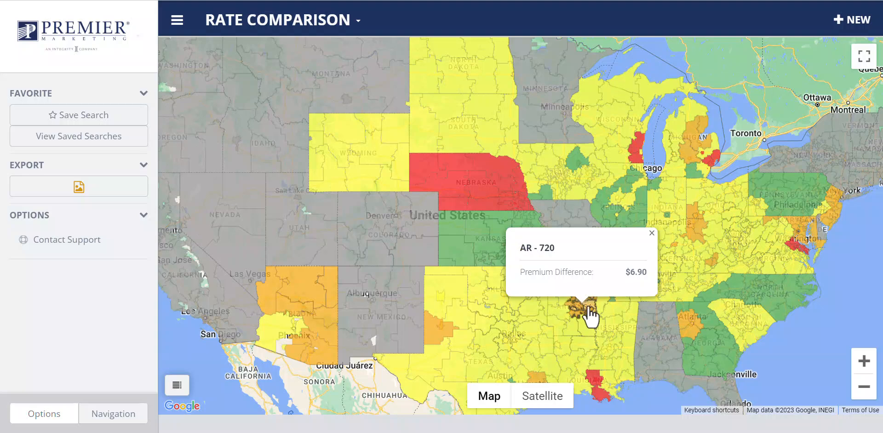
pyautogui.click(612, 327)
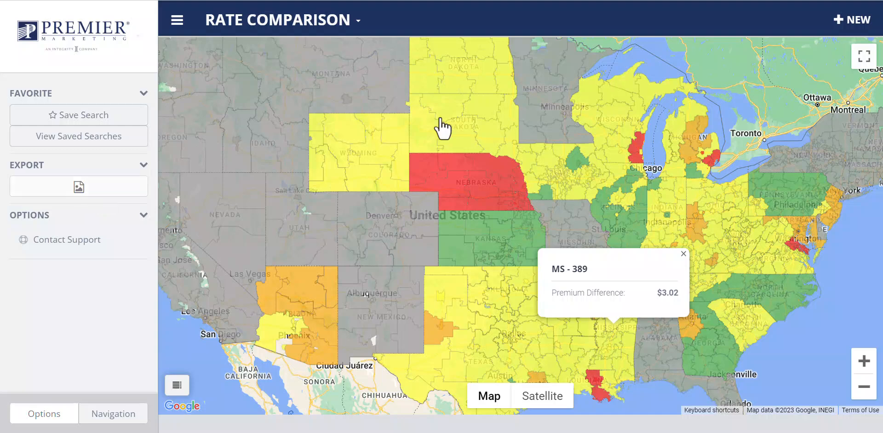
# - Start a new rate comparison covering all states with an effective date of 03/01/2023
pyautogui.click(849, 25)
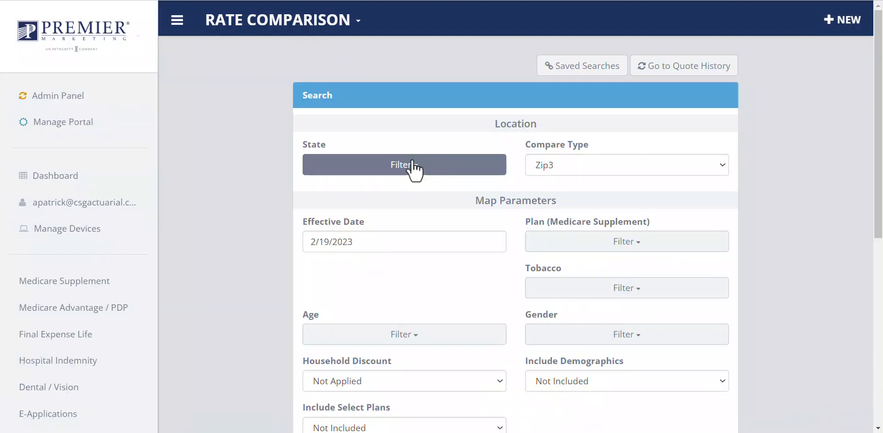
pyautogui.click(355, 181)
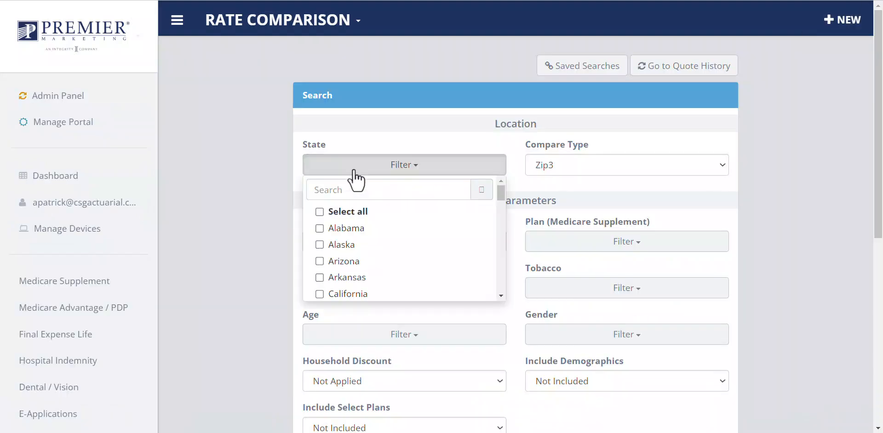
pyautogui.click(343, 212)
pyautogui.click(433, 123)
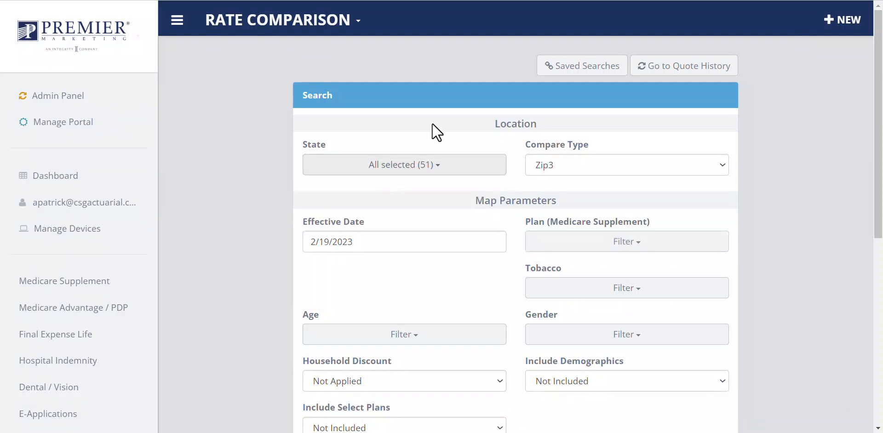
pyautogui.click(310, 243)
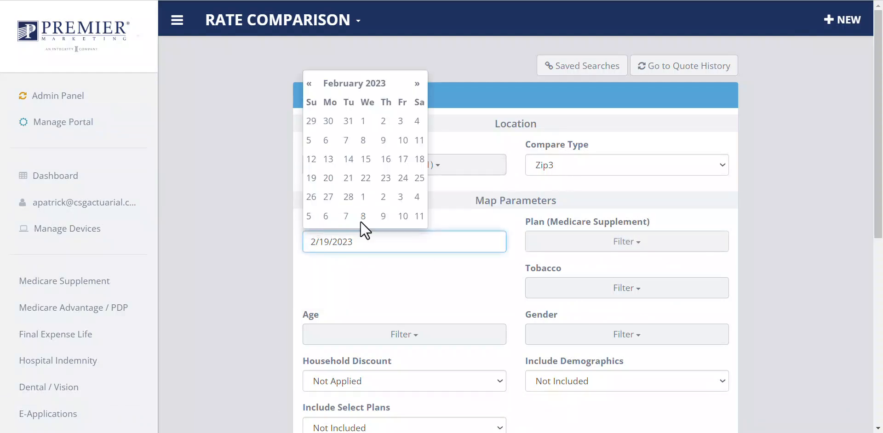
pyautogui.click(363, 197)
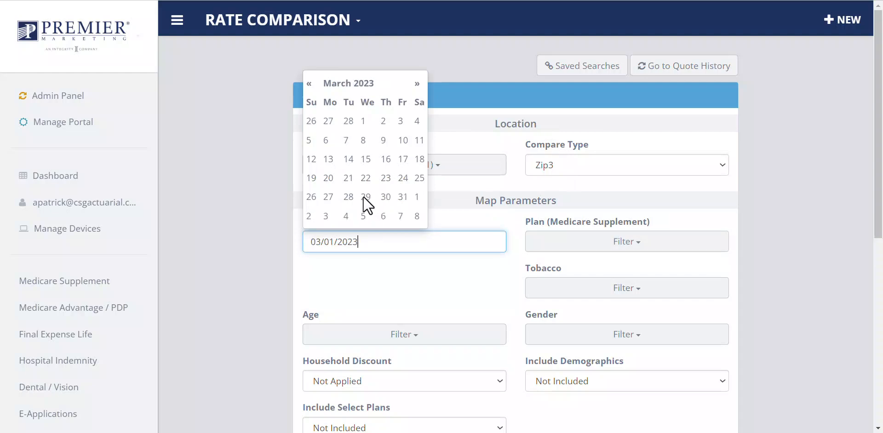
pyautogui.click(425, 294)
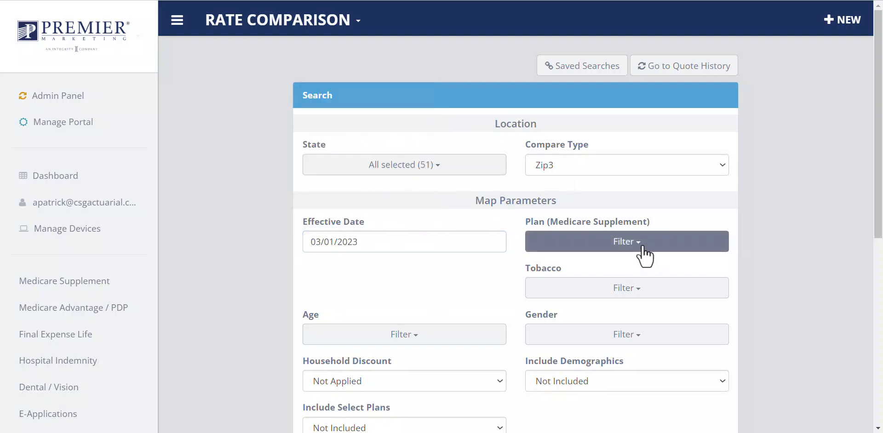
# - Choose Medicare Supplement plan G and Non-tobacco for the new rate comparison
pyautogui.click(644, 254)
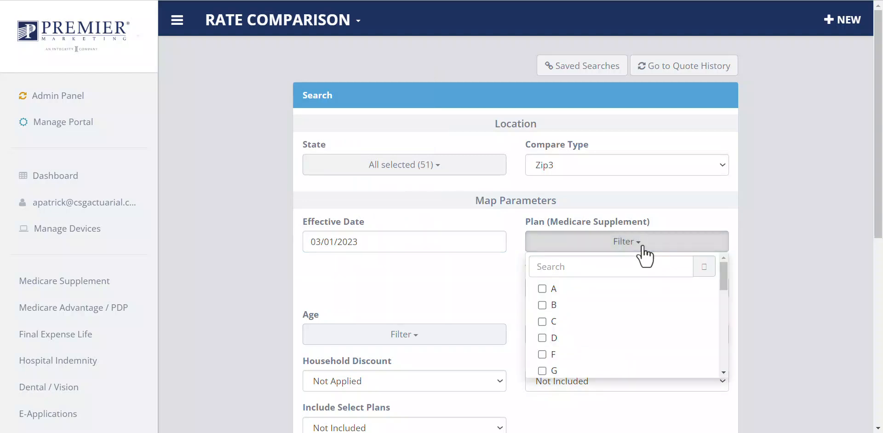
pyautogui.scroll(-2, 645, 325)
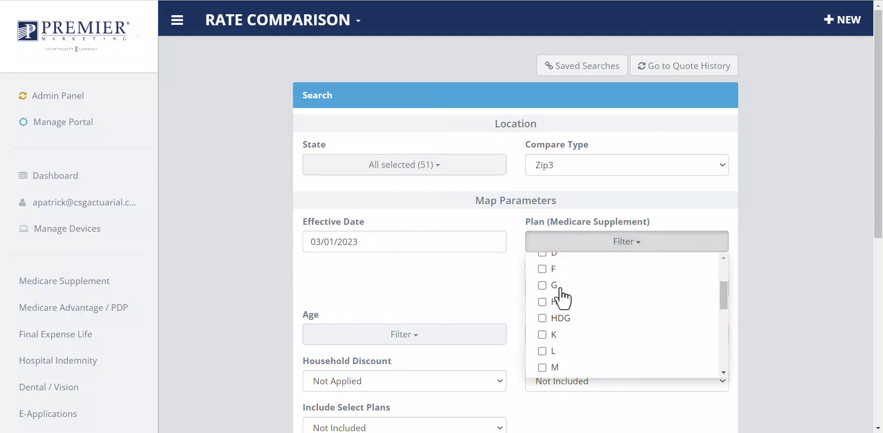
pyautogui.click(543, 286)
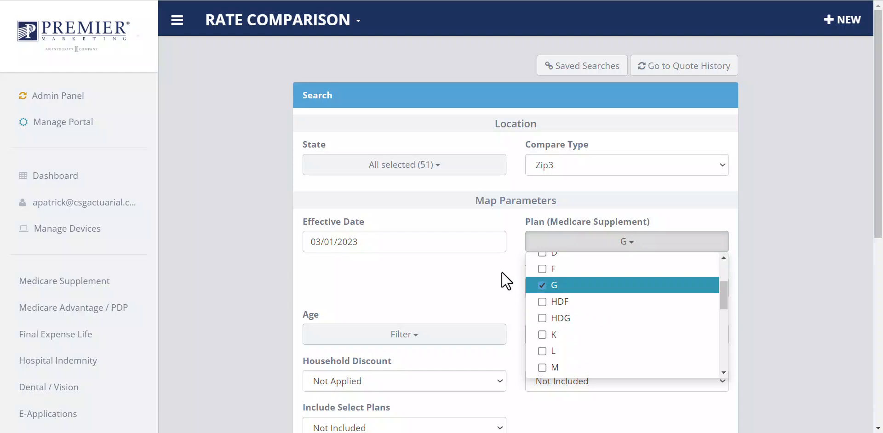
pyautogui.click(502, 274)
pyautogui.click(558, 294)
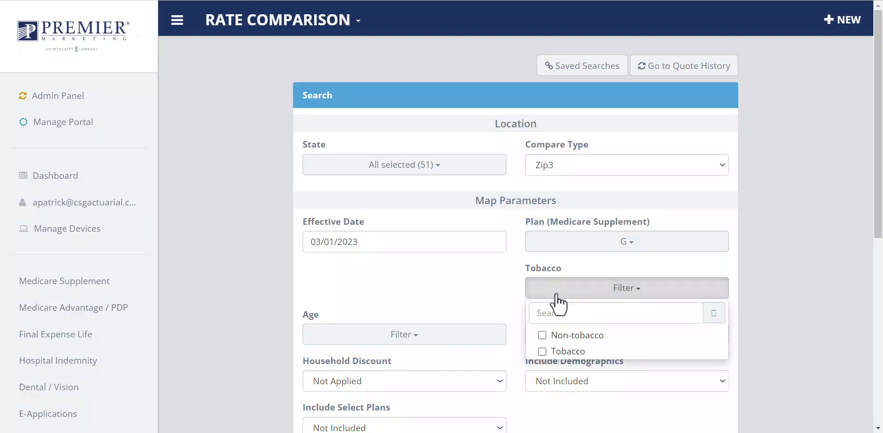
pyautogui.click(560, 338)
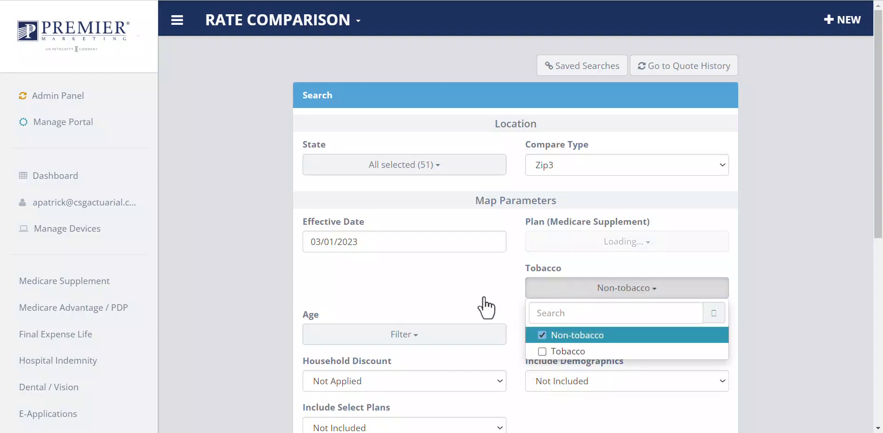
# - Set the age to 70 and the gender to Female in the map parameters
pyautogui.click(419, 339)
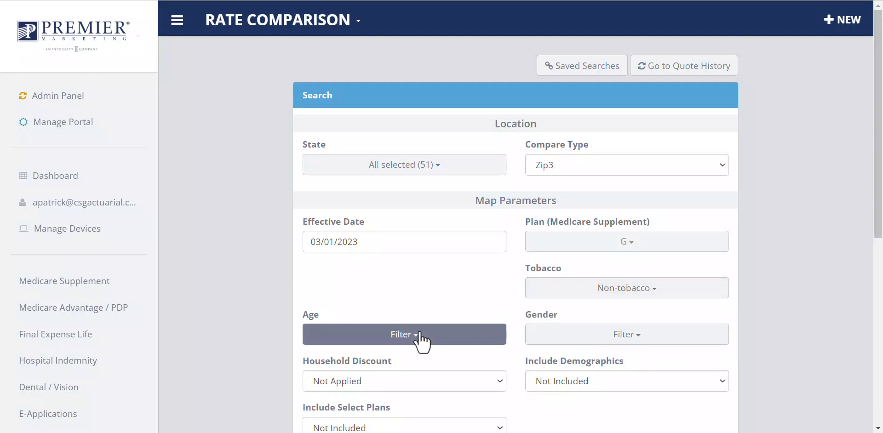
pyautogui.scroll(-1, 422, 363)
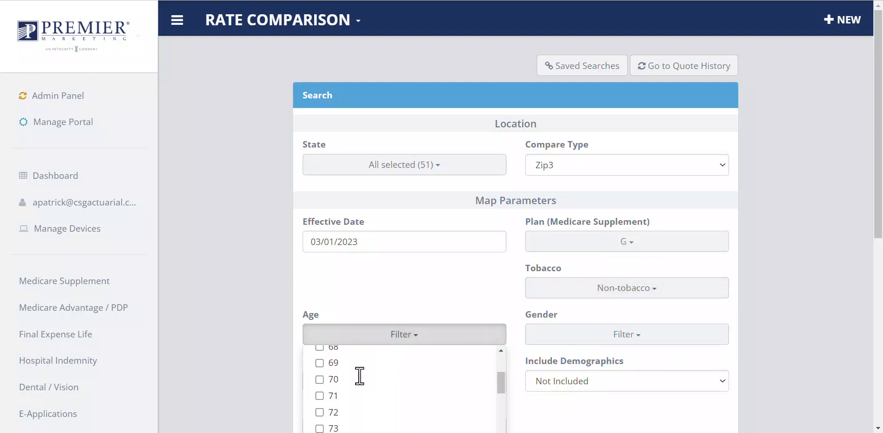
pyautogui.click(321, 380)
pyautogui.click(539, 335)
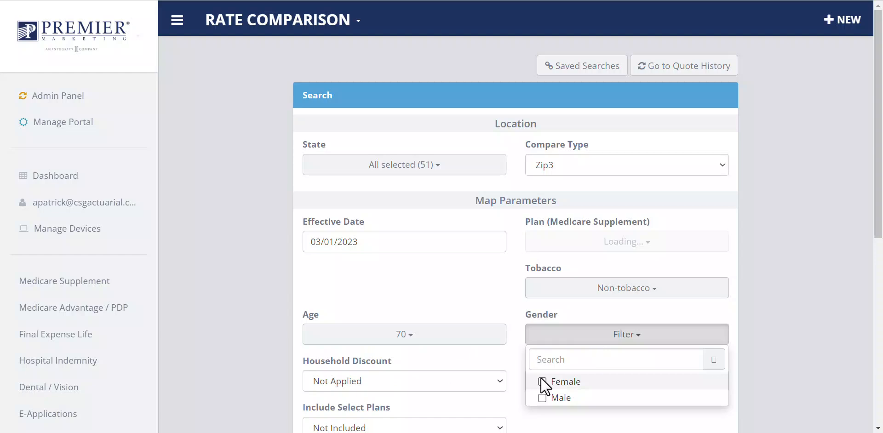
pyautogui.click(541, 379)
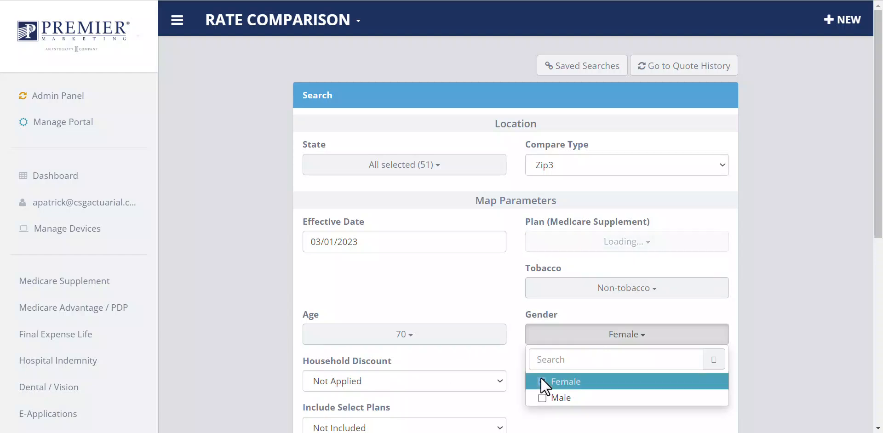
pyautogui.click(465, 280)
# - Set the household discount to Applied for the new comparison
pyautogui.scroll(-2, 465, 280)
pyautogui.click(416, 269)
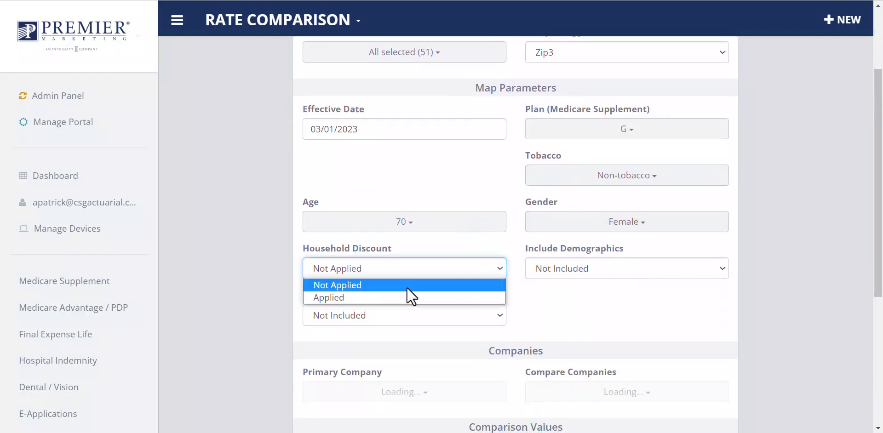
pyautogui.click(407, 292)
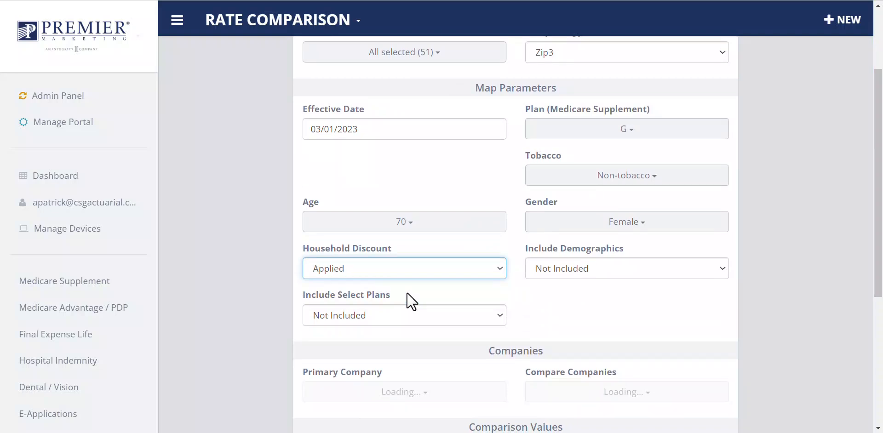
# - Search the primary companies for "aetna", select all matching companies and review the selection
pyautogui.scroll(-3, 396, 276)
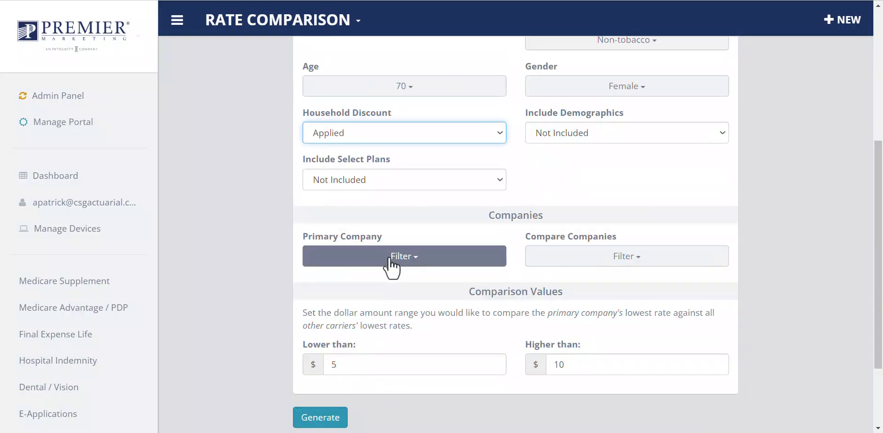
pyautogui.click(391, 257)
pyautogui.click(370, 283)
pyautogui.write('aetna')
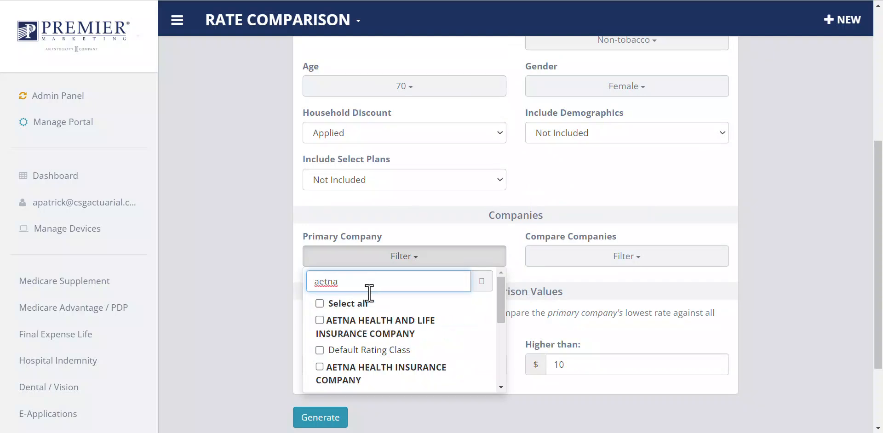
pyautogui.click(343, 305)
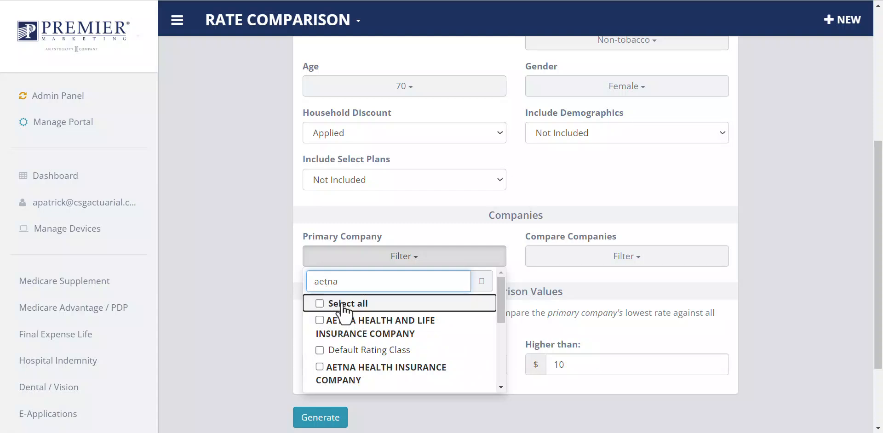
pyautogui.click(342, 305)
pyautogui.scroll(-1, 381, 354)
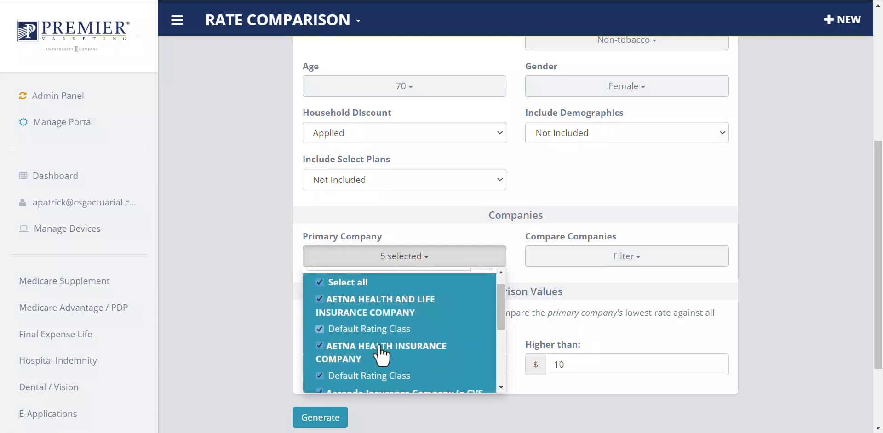
pyautogui.scroll(-3, 381, 356)
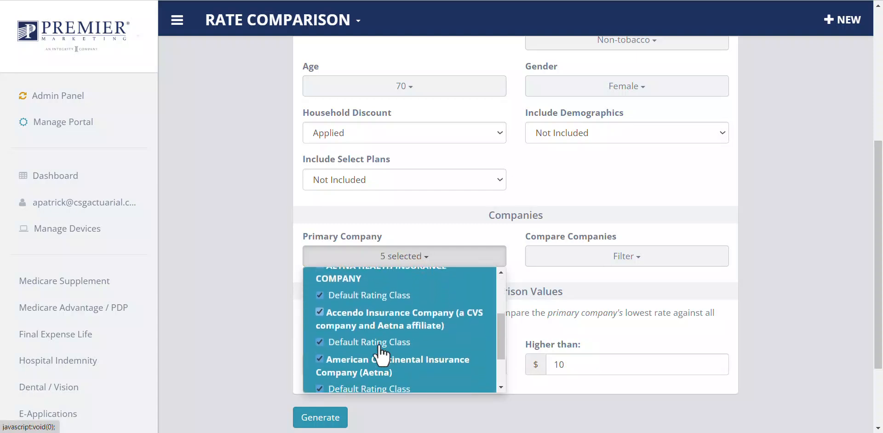
pyautogui.scroll(-1, 381, 354)
pyautogui.scroll(-1, 381, 352)
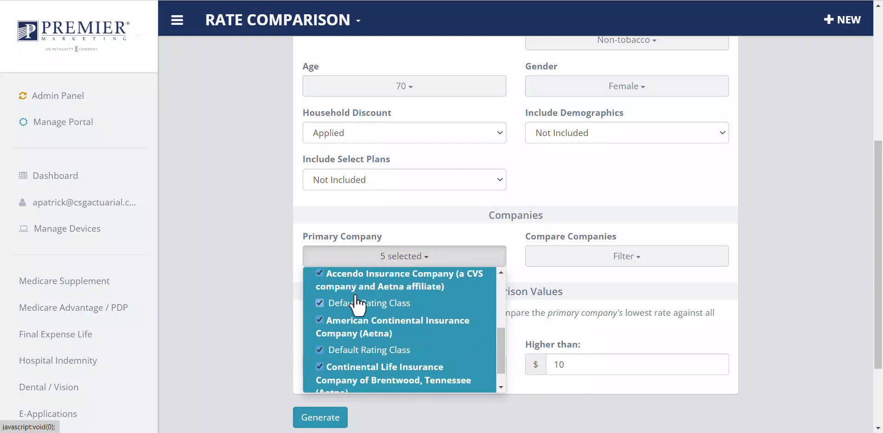
pyautogui.scroll(-1, 373, 323)
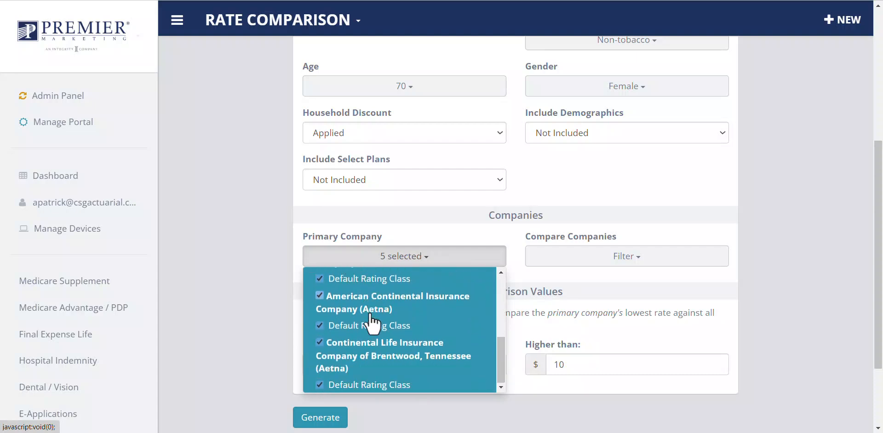
pyautogui.scroll(5, 375, 327)
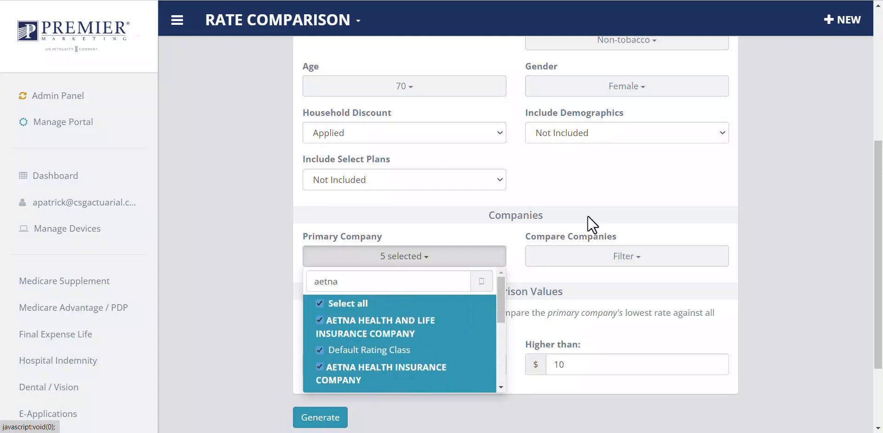
# - Search the compare companies for "mutual of" and select MUTUAL OF OMAHA INSURANCE COMPANY
pyautogui.click(590, 259)
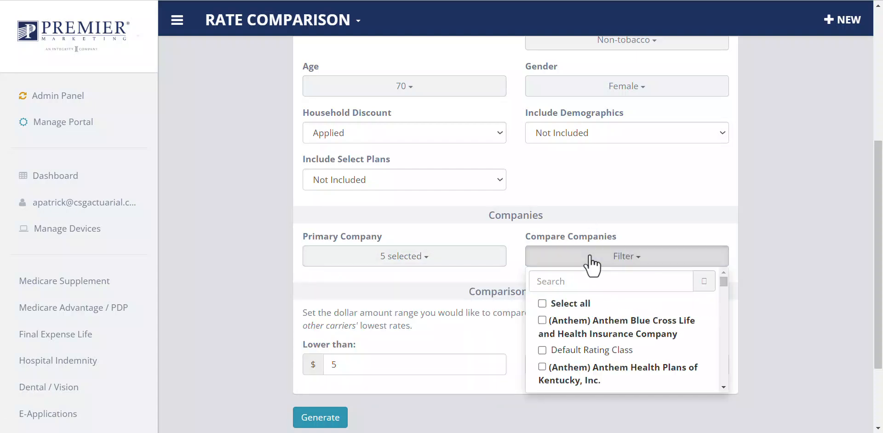
pyautogui.click(583, 278)
pyautogui.write('mutual')
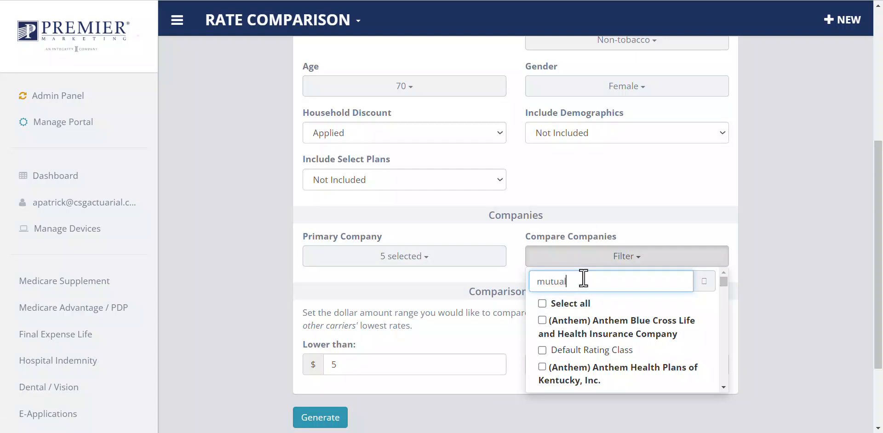
pyautogui.write(' of')
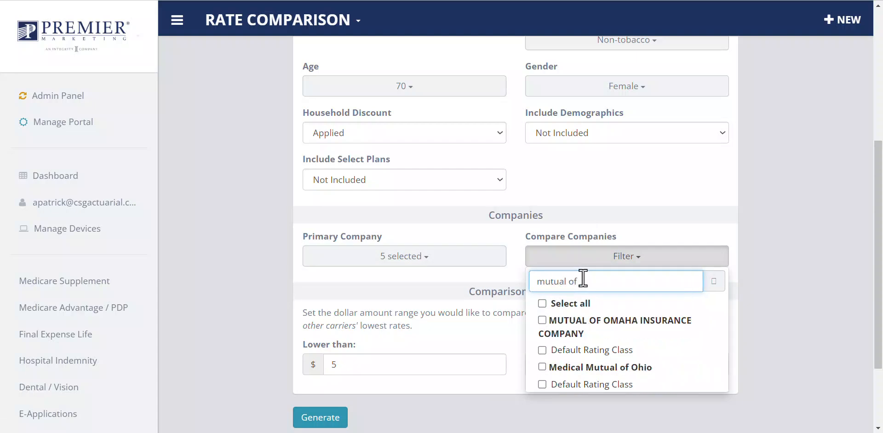
pyautogui.click(565, 333)
# - Search the compare companies for "omaha" and add Omaha Insurance Company, Omaha Supplemental Insurance Company and UNITED OF OMAHA LIFE INSURANCE COMPANY
pyautogui.moveTo(592, 279); pyautogui.dragTo(543, 276)
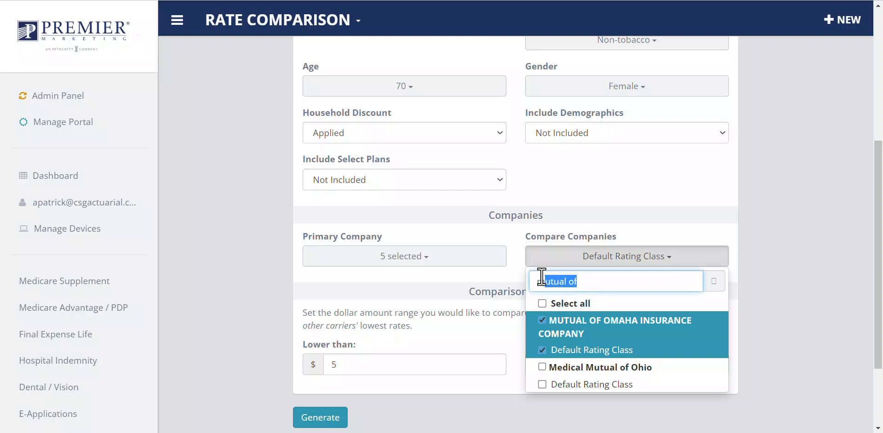
pyautogui.write('omaha')
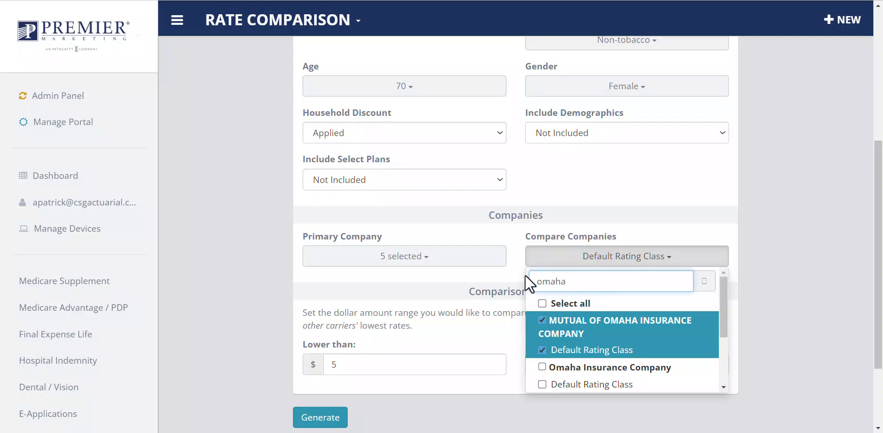
pyautogui.scroll(-1, 584, 355)
pyautogui.click(584, 339)
pyautogui.scroll(-1, 583, 351)
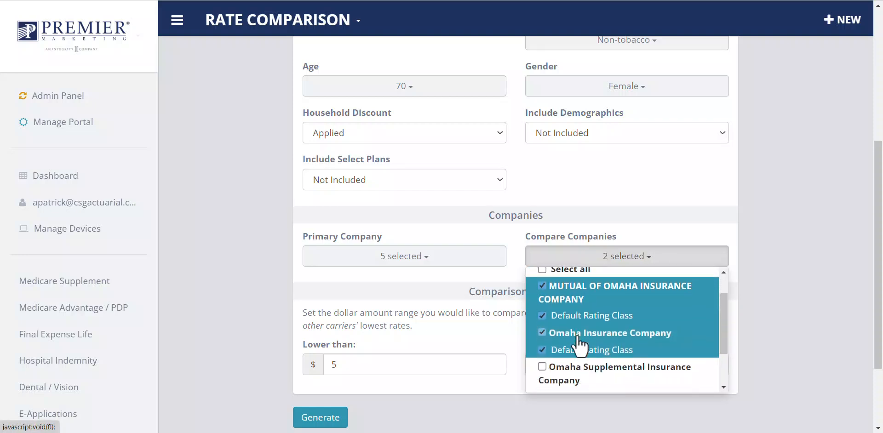
pyautogui.click(574, 354)
pyautogui.scroll(-1, 572, 355)
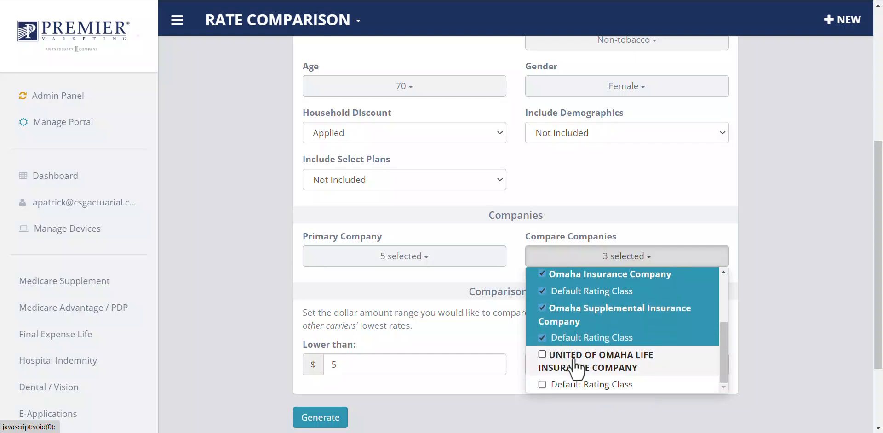
pyautogui.click(576, 367)
pyautogui.scroll(3, 576, 367)
pyautogui.doubleClick(575, 280)
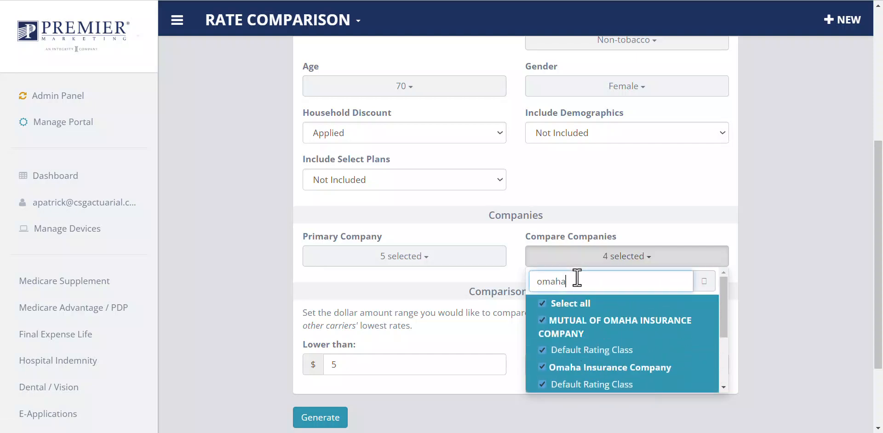
pyautogui.click(517, 282)
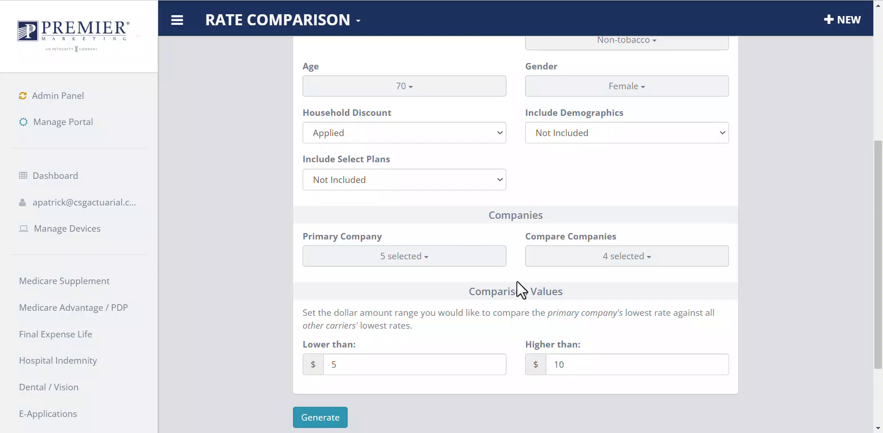
# - Search the compare companies for "united wo" and add UNITED WORLD LIFE INSURANCE COMPANY
pyautogui.click(593, 264)
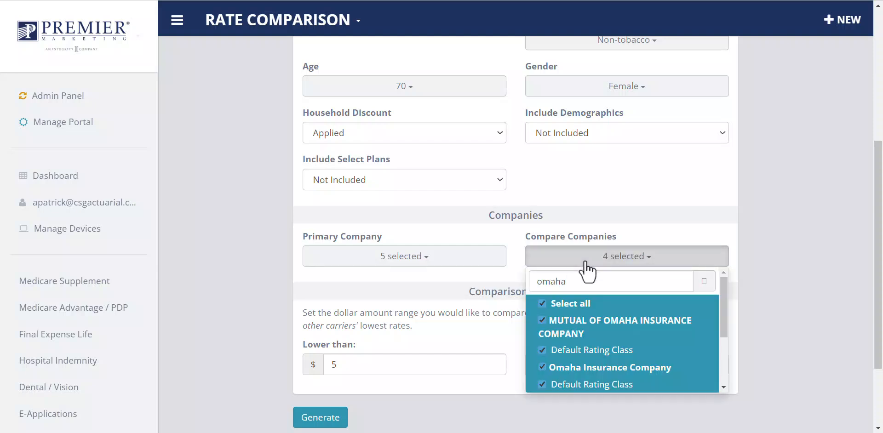
pyautogui.click(583, 278)
pyautogui.press('BackSpace')
pyautogui.press('BackSpace')
pyautogui.press('BackSpace')
pyautogui.press('BackSpace')
pyautogui.press('BackSpace')
pyautogui.write('united')
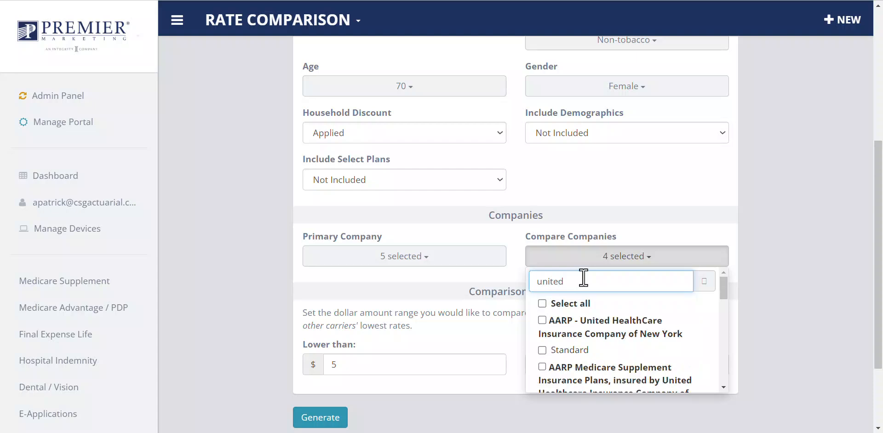
pyautogui.write(' wo')
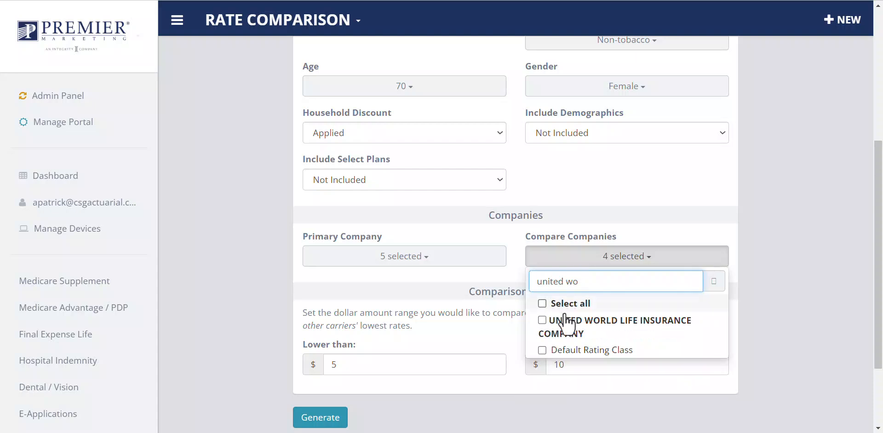
pyautogui.click(562, 328)
# - Search the compare companies for "cigna", select all matching companies and review the selection
pyautogui.moveTo(589, 282); pyautogui.dragTo(501, 280)
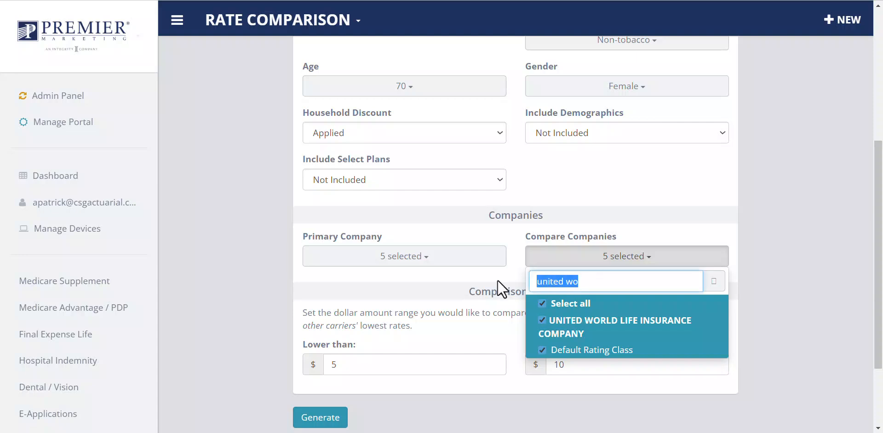
pyautogui.click(494, 282)
pyautogui.click(595, 261)
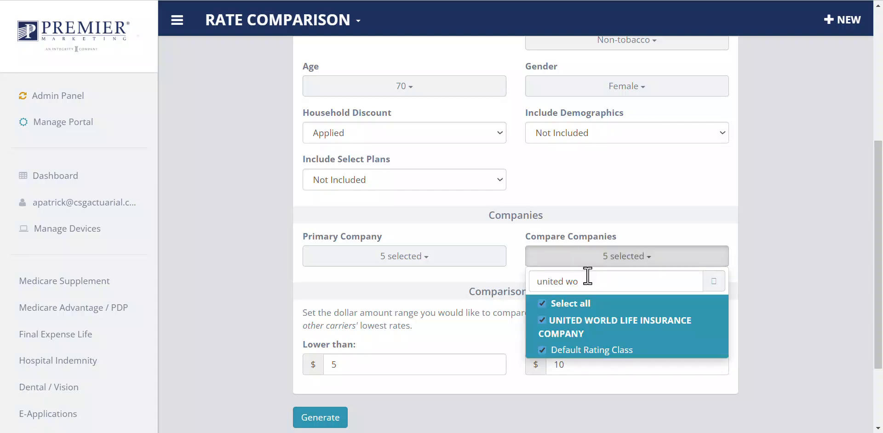
pyautogui.press('BackSpace')
pyautogui.press('BackSpace')
pyautogui.press('BackSpace')
pyautogui.press('BackSpace')
pyautogui.press('BackSpace')
pyautogui.press('BackSpace')
pyautogui.press('BackSpace')
pyautogui.press('BackSpace')
pyautogui.press('BackSpace')
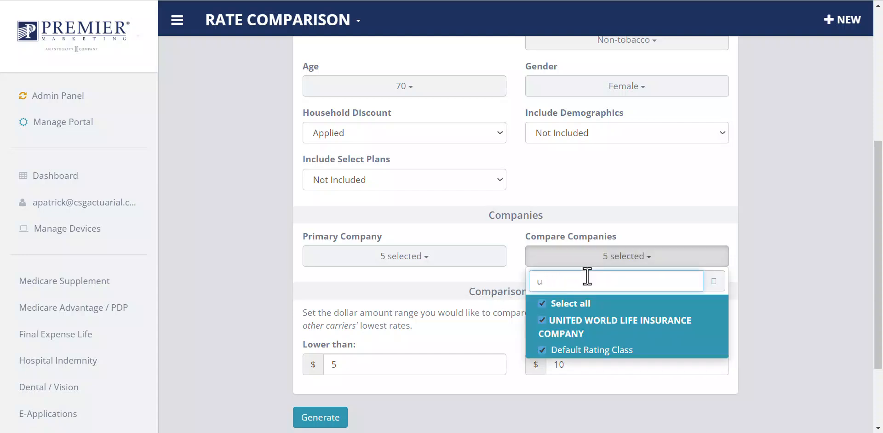
pyautogui.write('cigna')
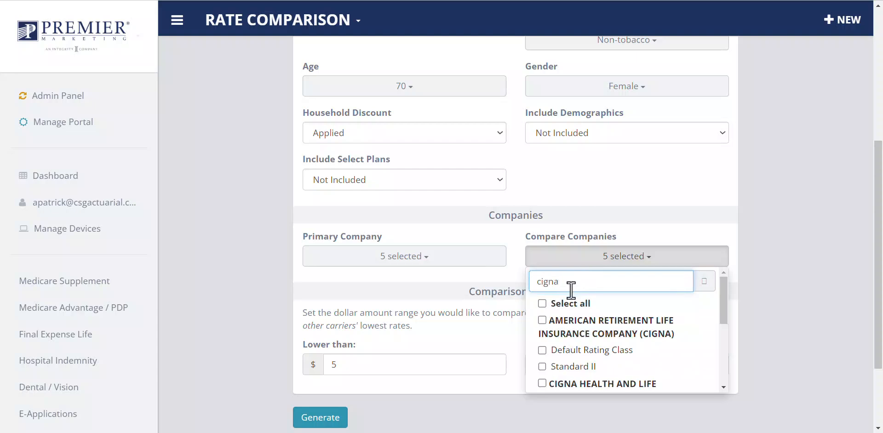
pyautogui.click(570, 306)
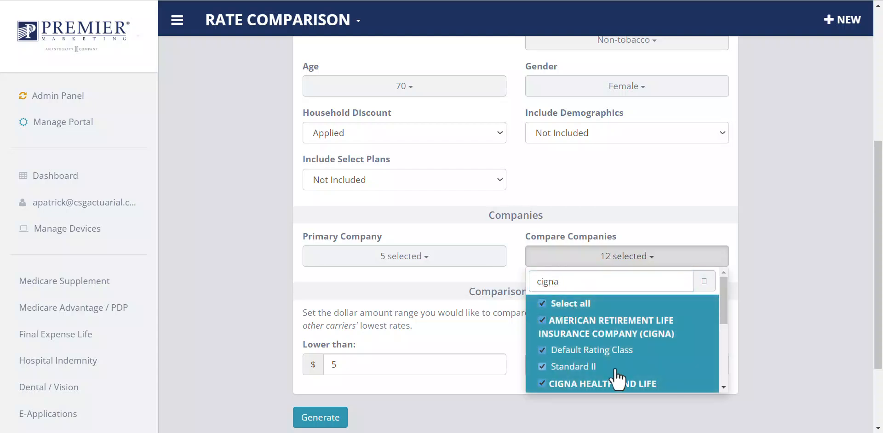
pyautogui.scroll(-5, 617, 380)
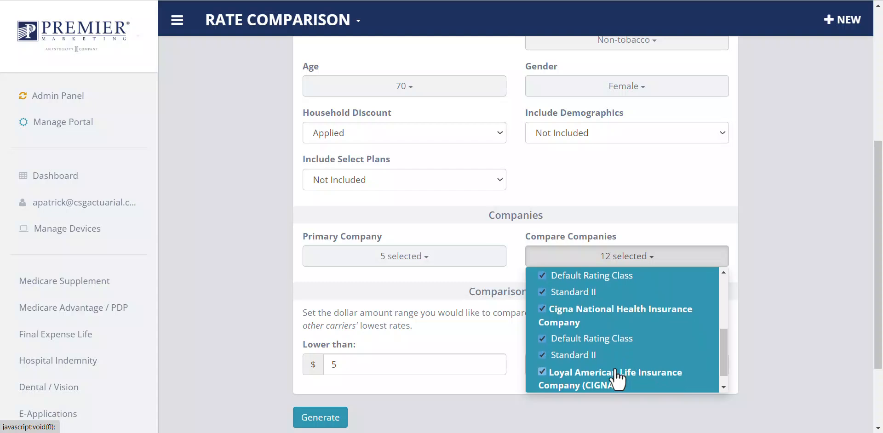
pyautogui.scroll(5, 616, 380)
# - Add Aflac, underwritten by Tier One Insurance Company, to the compare companies and generate the rate comparison map
pyautogui.moveTo(570, 281); pyautogui.dragTo(536, 282)
pyautogui.press('BackSpace')
pyautogui.write('aflac')
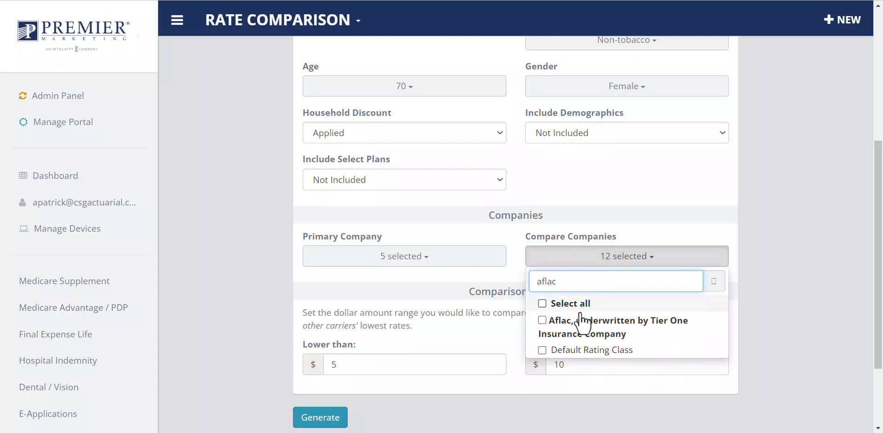
pyautogui.click(578, 327)
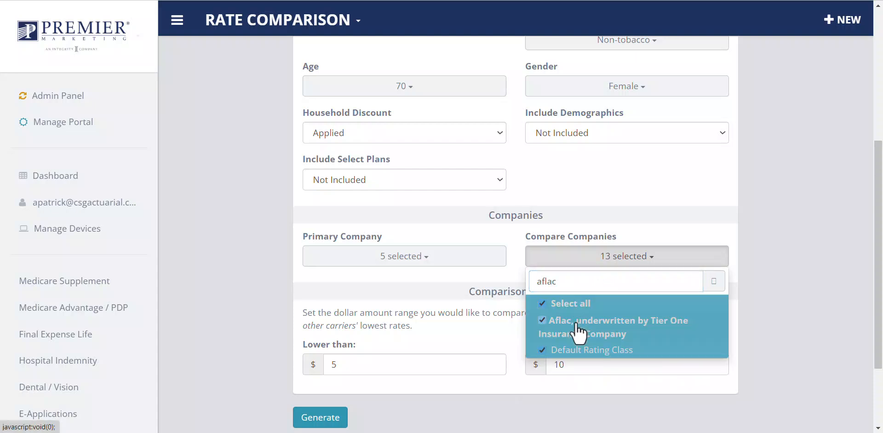
pyautogui.click(625, 217)
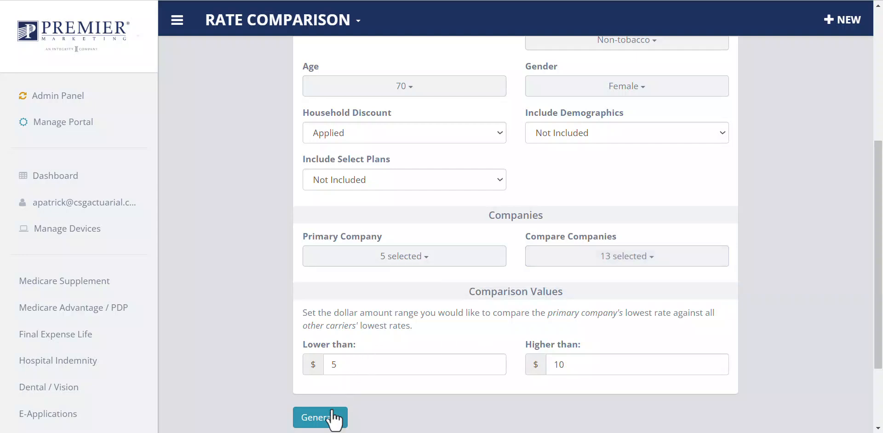
pyautogui.click(332, 420)
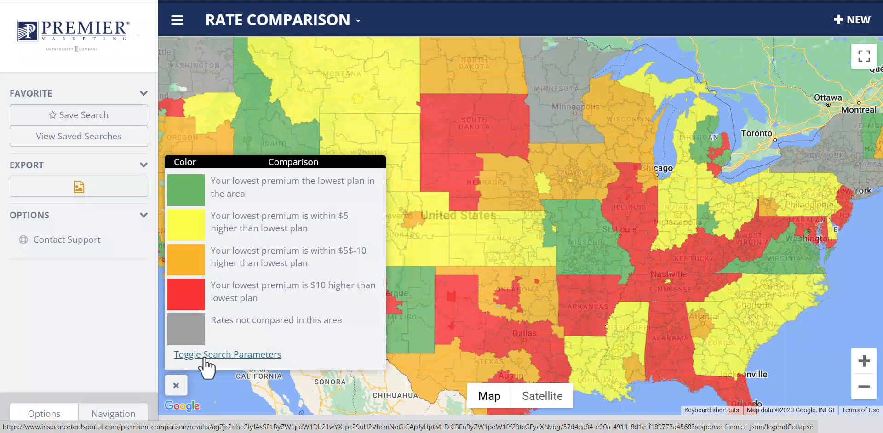
# - Expand the search parameters in the map legend, read through the primary and compare companies, and collapse them again
pyautogui.click(204, 355)
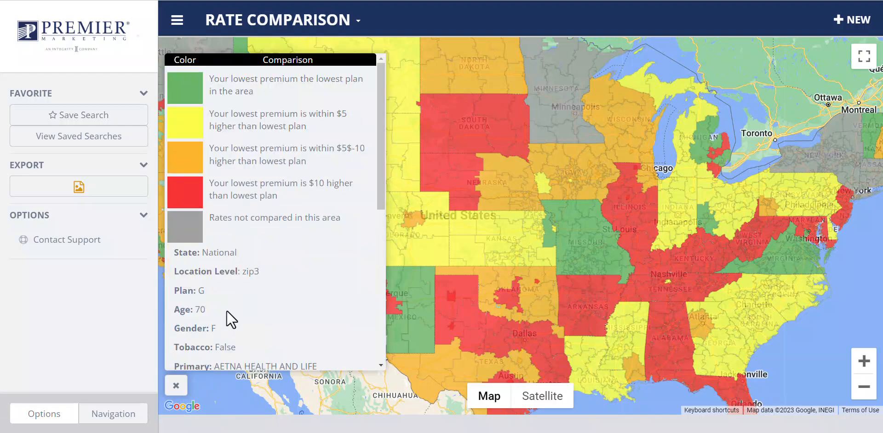
pyautogui.scroll(-3, 227, 311)
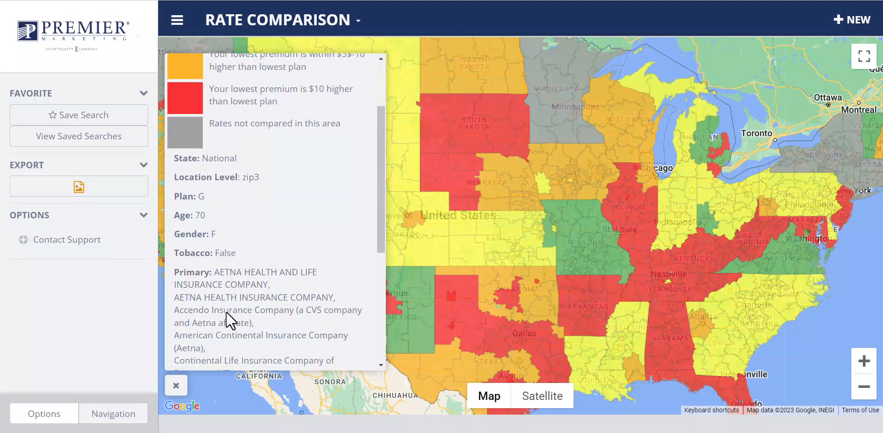
pyautogui.scroll(-1, 226, 312)
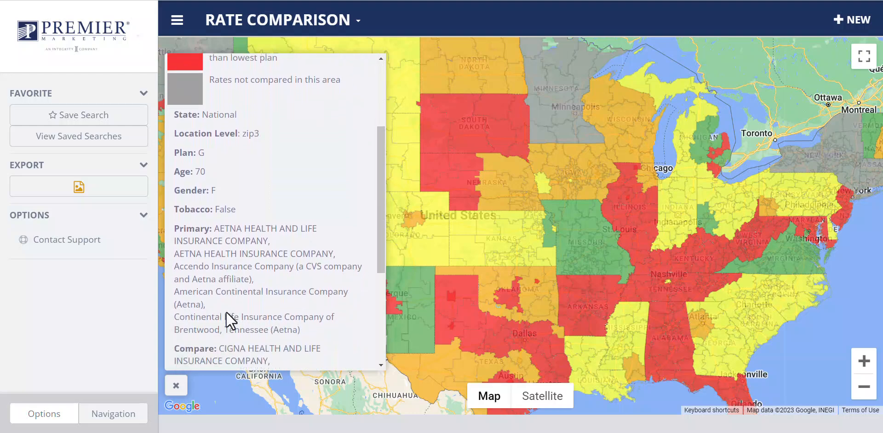
pyautogui.scroll(-1, 227, 311)
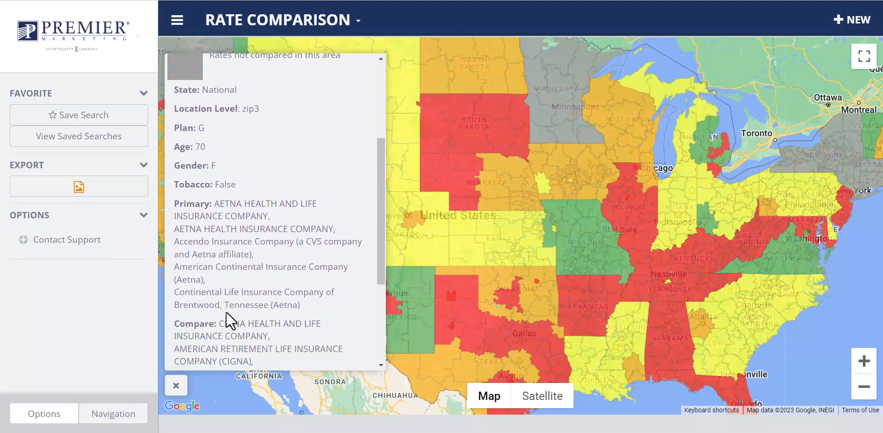
pyautogui.scroll(-1, 226, 312)
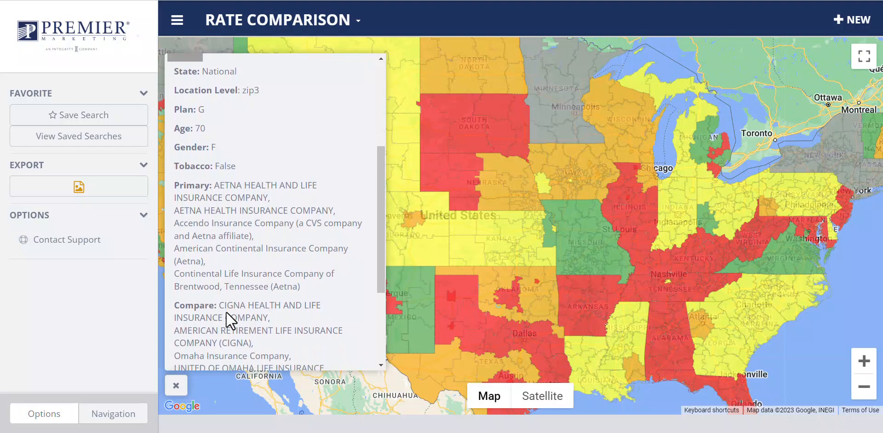
pyautogui.scroll(-2, 226, 312)
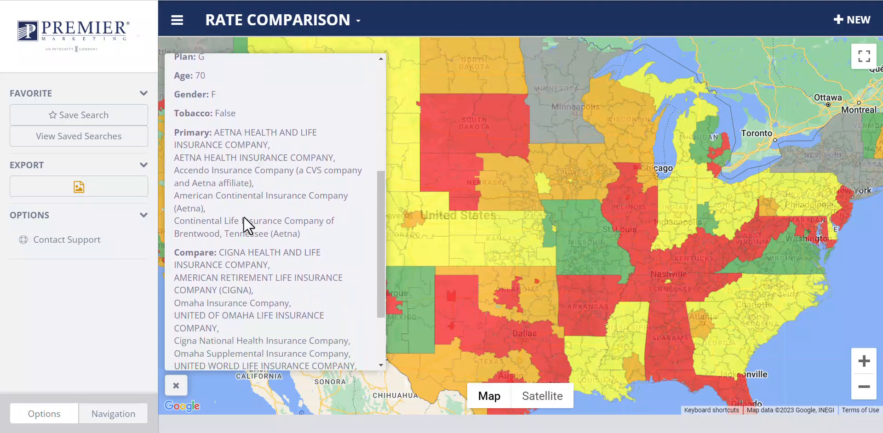
pyautogui.scroll(-2, 244, 217)
pyautogui.scroll(-1, 235, 237)
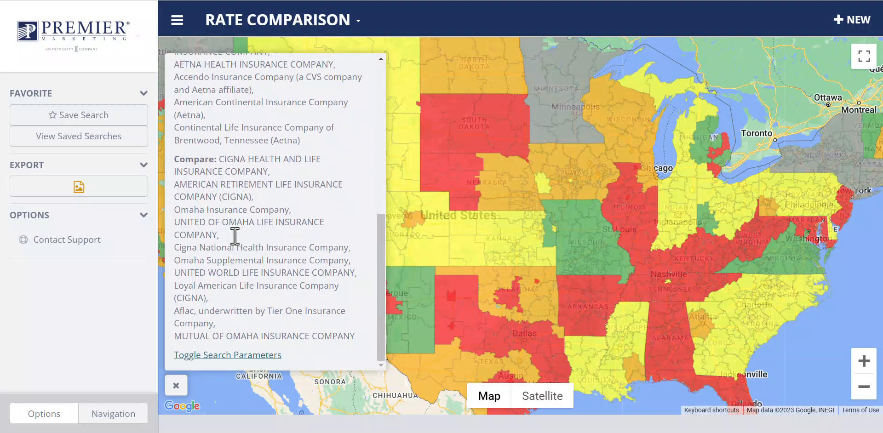
pyautogui.scroll(1, 235, 236)
pyautogui.scroll(-1, 227, 275)
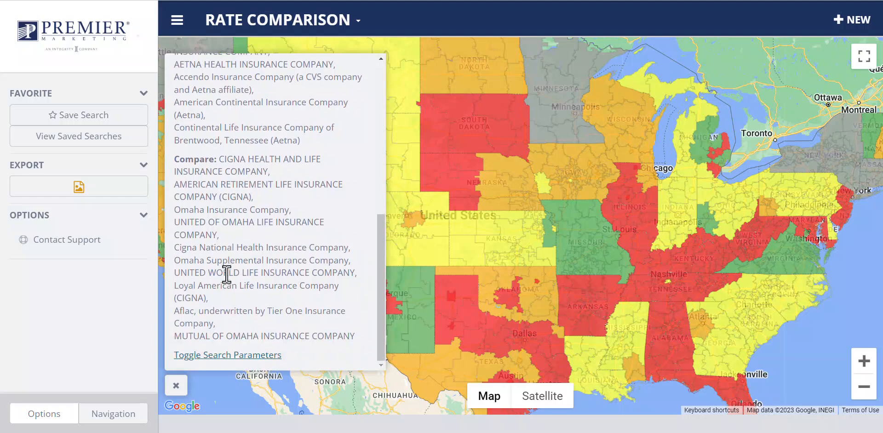
pyautogui.click(224, 357)
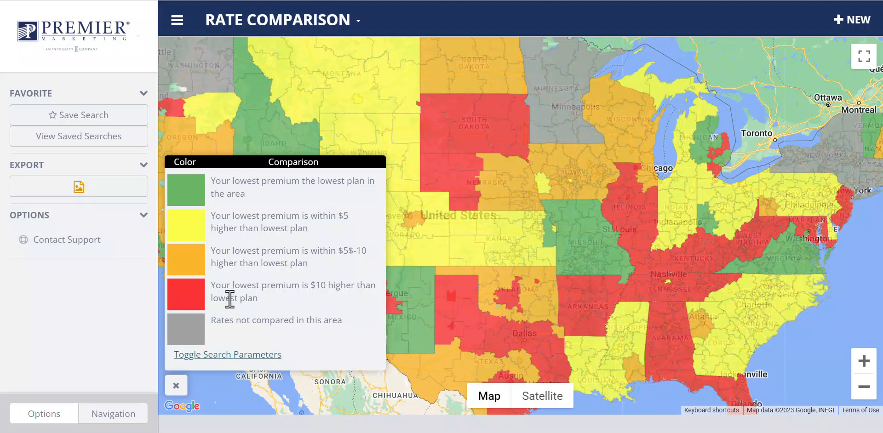
# - Hide the map legend and check the premium difference for ZIP areas in Missouri, Indiana and Kentucky
pyautogui.click(176, 385)
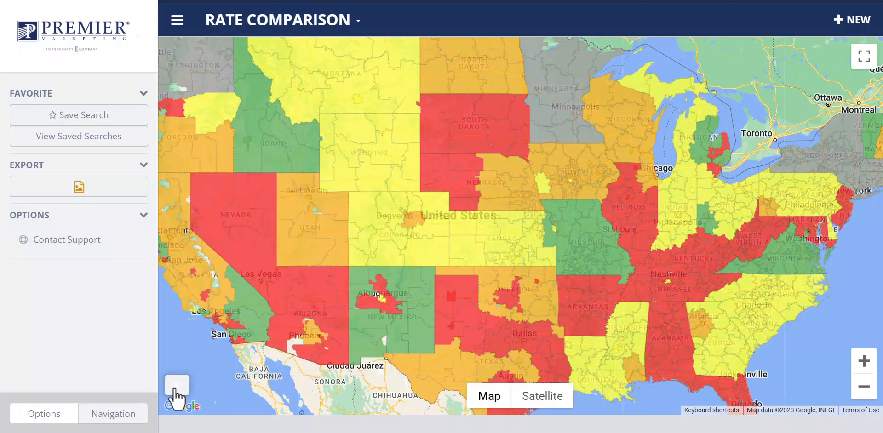
pyautogui.click(592, 243)
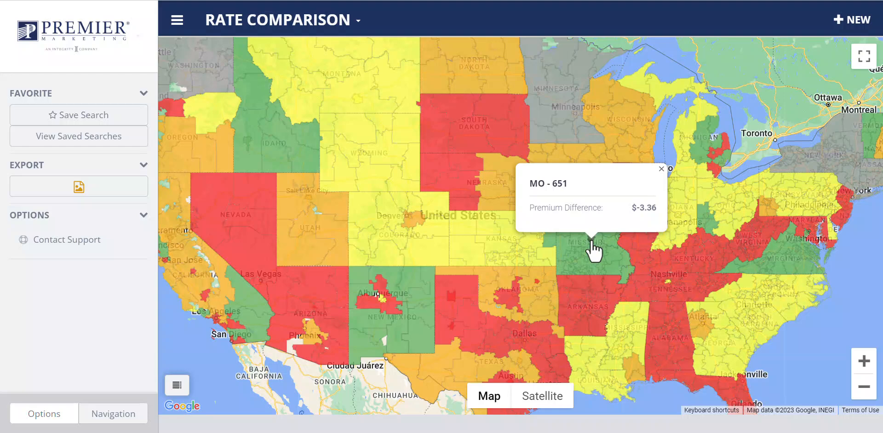
pyautogui.click(680, 199)
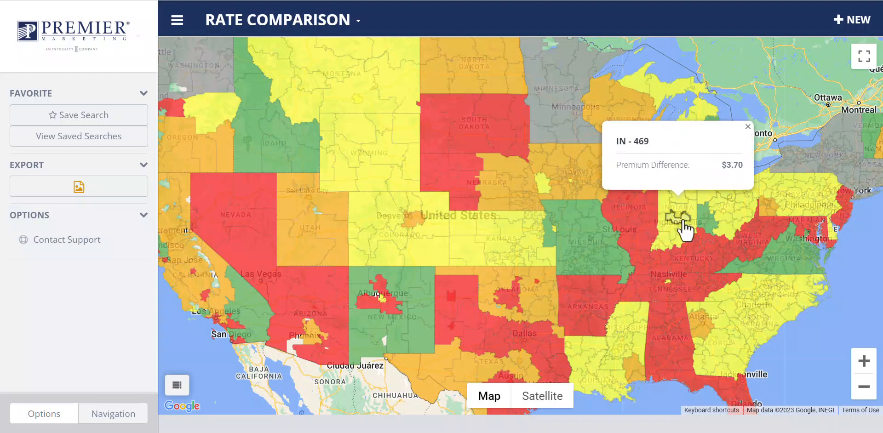
pyautogui.click(682, 223)
pyautogui.click(703, 251)
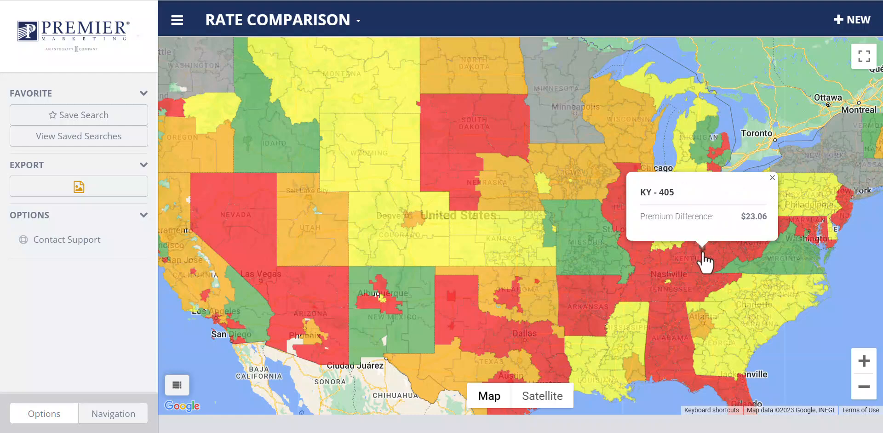
# - Check the premium difference for ZIP areas 385 in Tennessee, 350 in Alabama, 795 in Texas and 722 in Arkansas
pyautogui.click(687, 280)
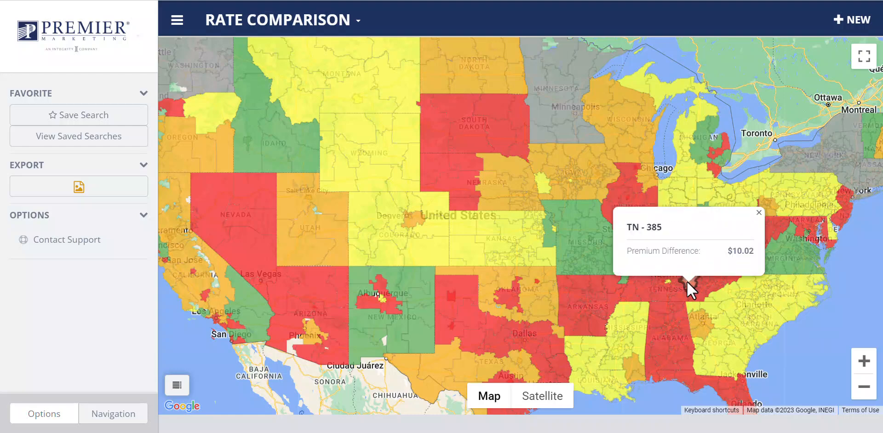
pyautogui.click(671, 323)
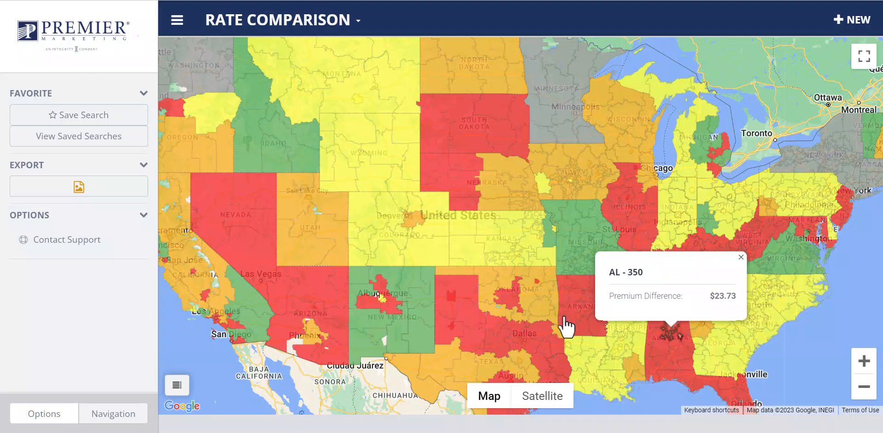
pyautogui.click(481, 345)
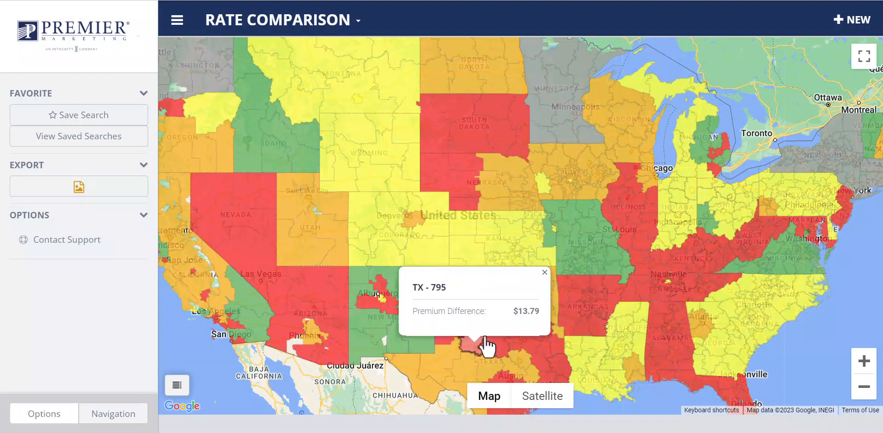
pyautogui.click(586, 306)
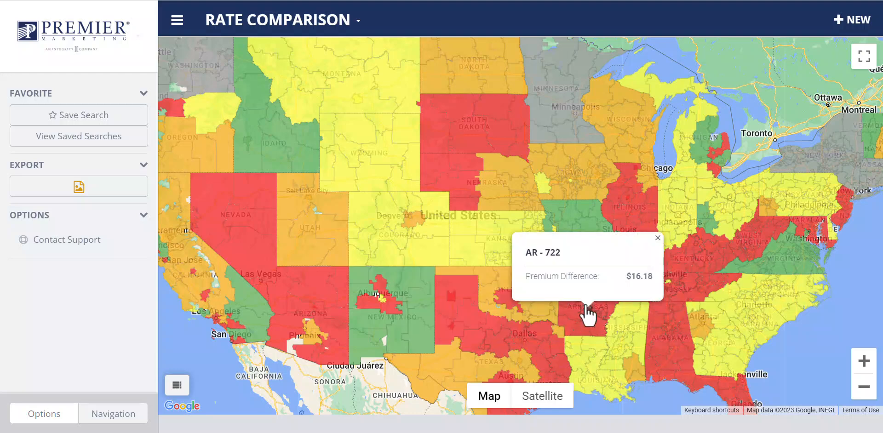
# - Check the premium difference for ZIP areas 833 in Idaho, 923 and 922 in California, and 801 in Colorado
pyautogui.click(274, 146)
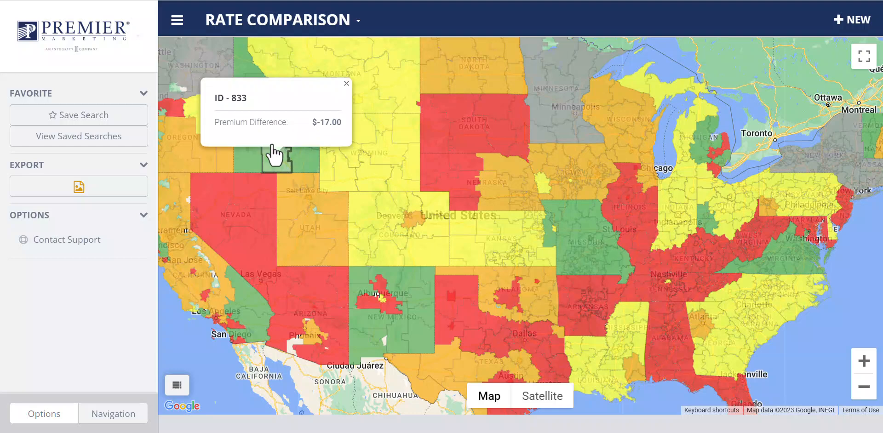
pyautogui.click(244, 309)
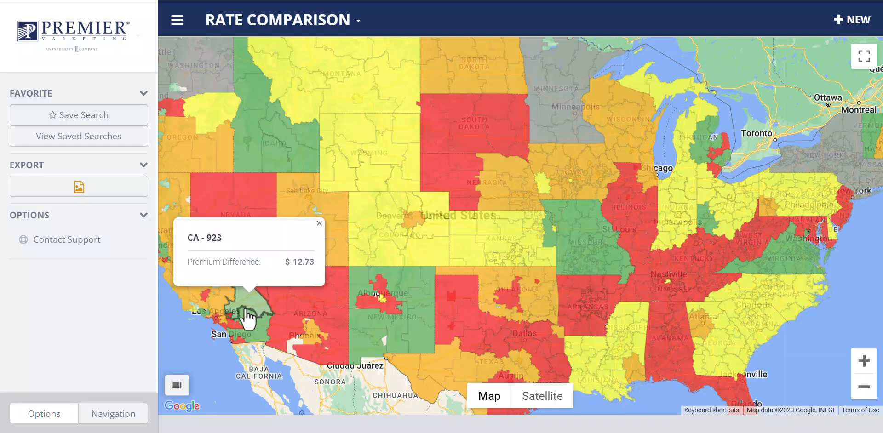
pyautogui.click(275, 321)
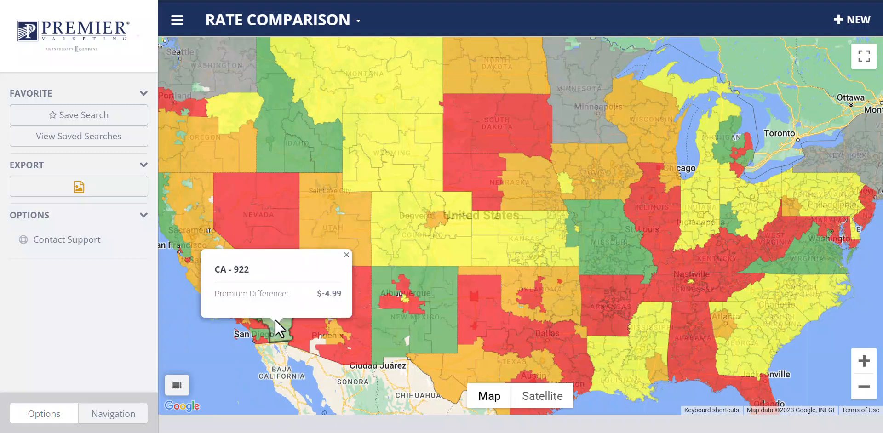
pyautogui.click(434, 225)
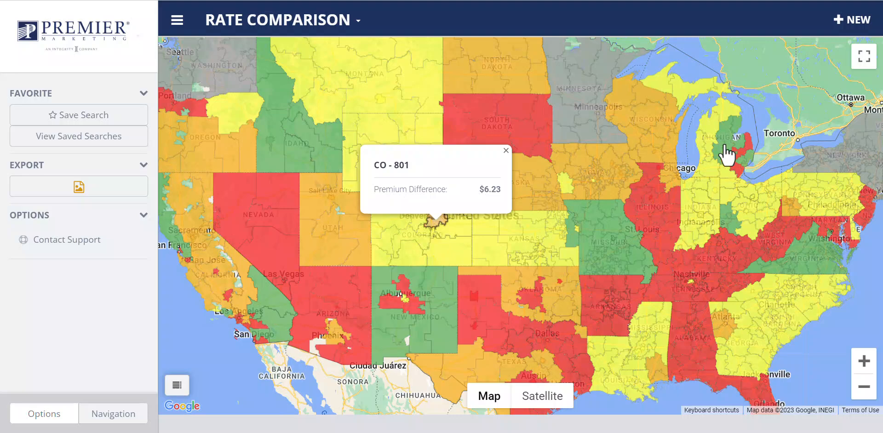
# - Check the premium difference for ZIP areas OH 430, MI 487, WV 249, VA 239, VA 234 and GA 302
pyautogui.click(754, 208)
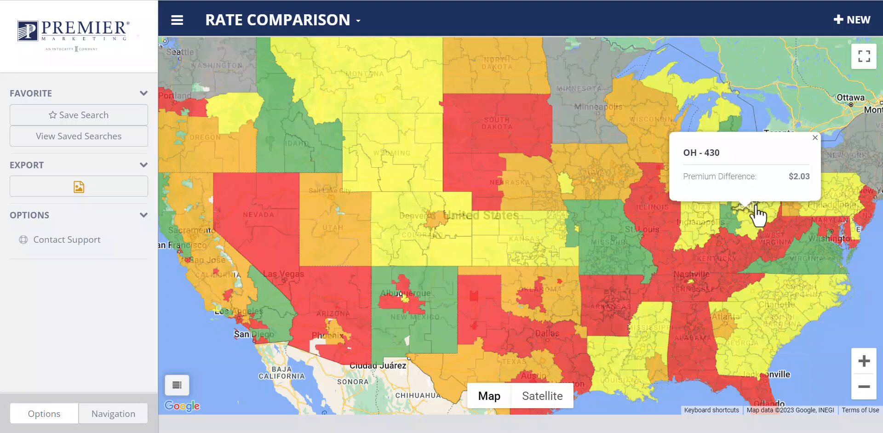
pyautogui.click(736, 132)
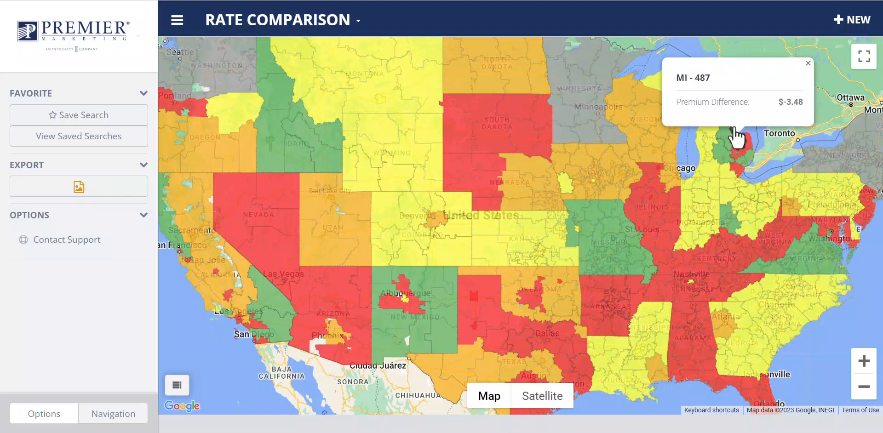
pyautogui.click(778, 274)
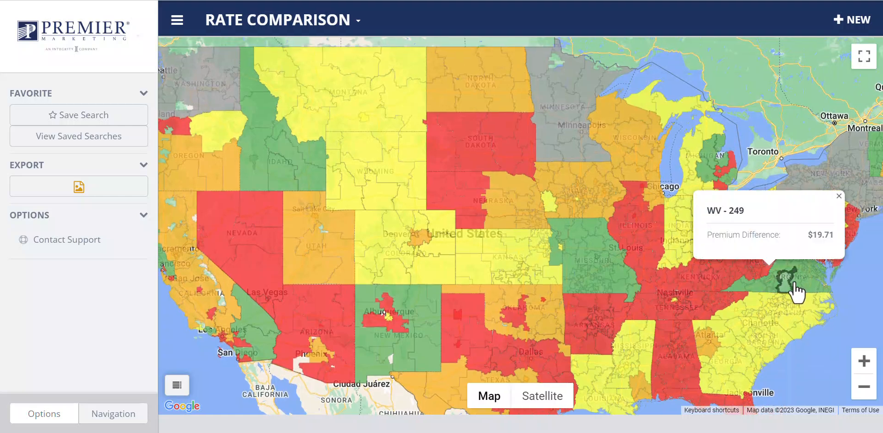
pyautogui.click(794, 291)
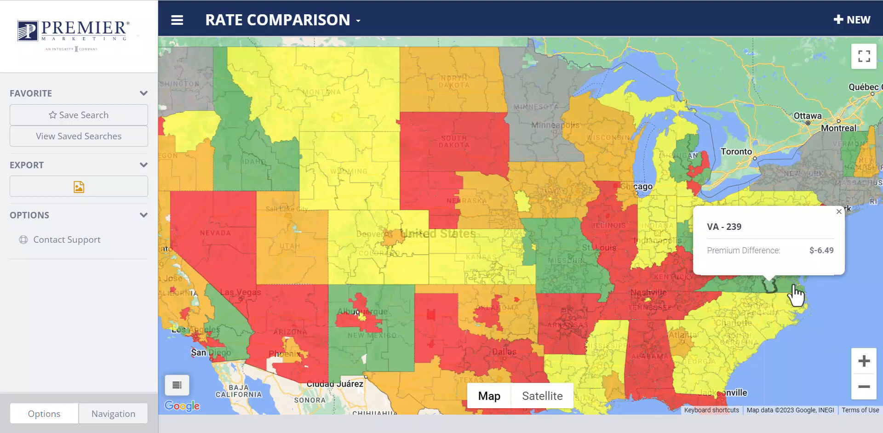
pyautogui.click(796, 280)
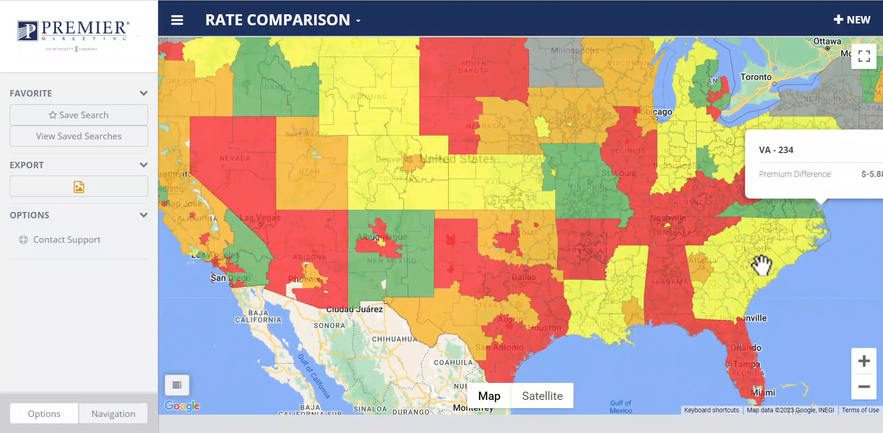
pyautogui.click(699, 278)
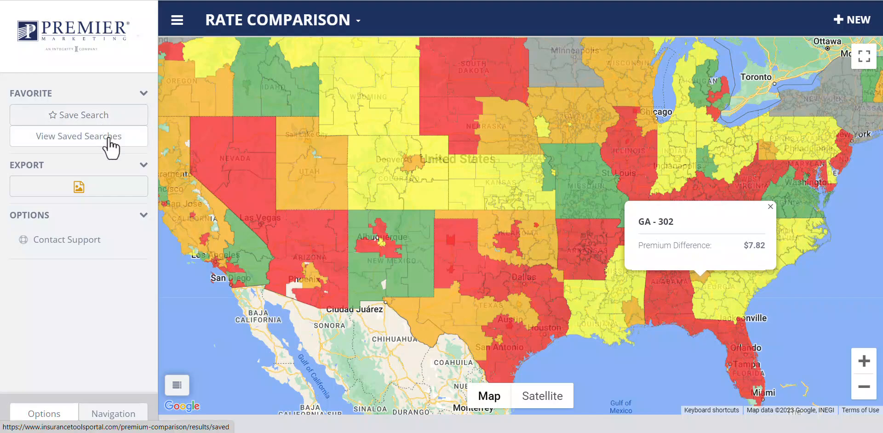
pyautogui.click(99, 196)
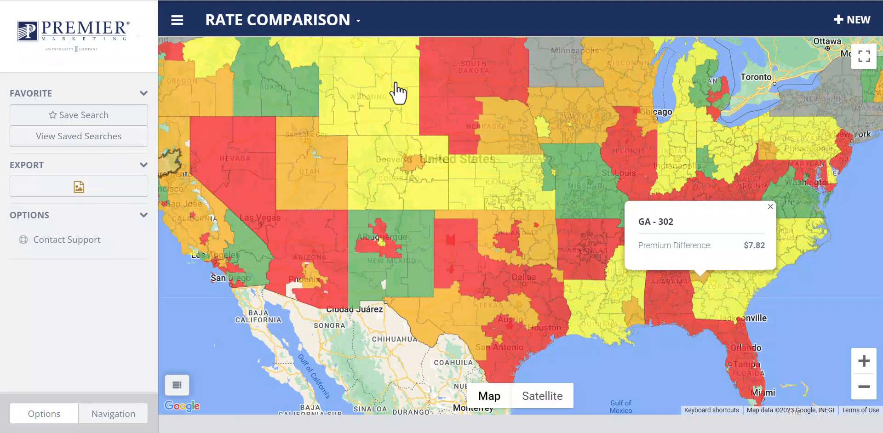